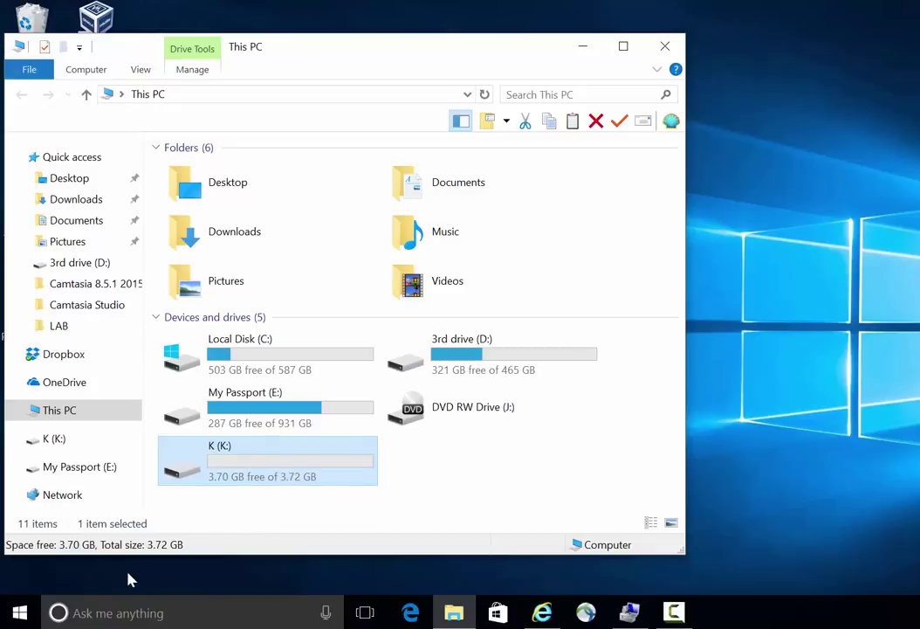
# - Note that drive K: shows only 3.70 GB free of 3.72 GB, then open the Start menu
pyautogui.rightClick(19, 614)
pyautogui.click(20, 616)
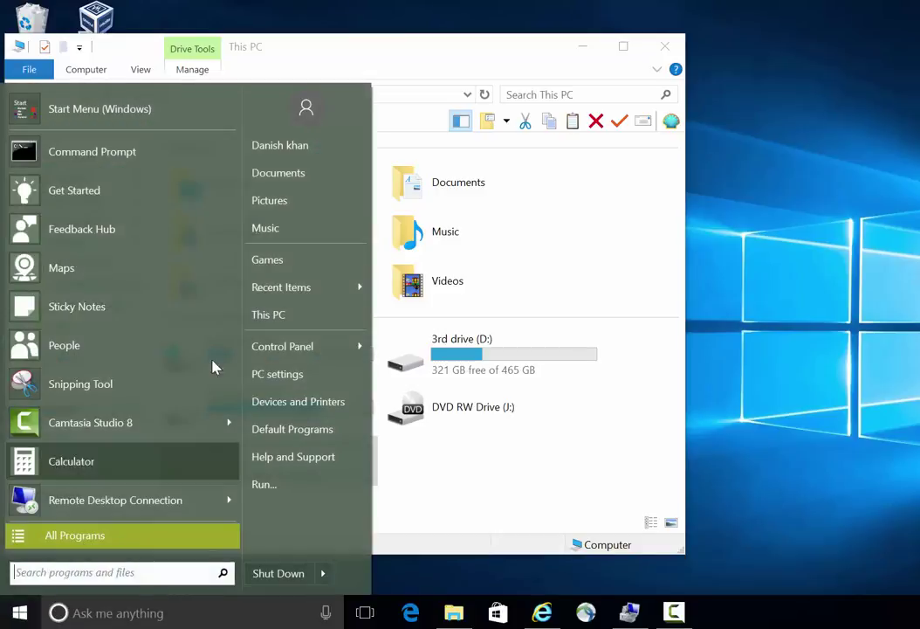
# - Open Disk Management via This PC > Manage and inspect Disk 2's 3.72 GB K: and 227.65 GB unallocated
pyautogui.rightClick(273, 316)
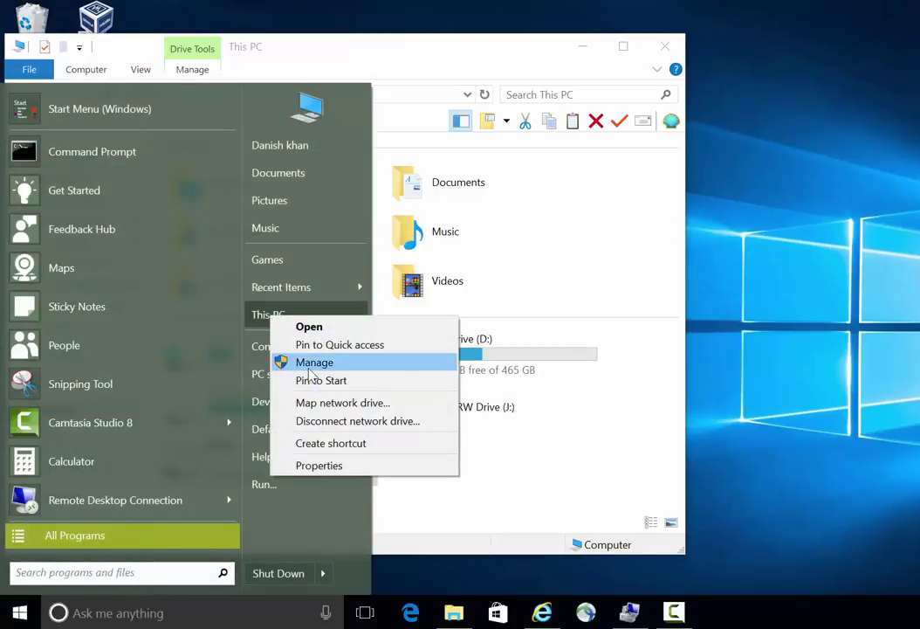
pyautogui.click(308, 364)
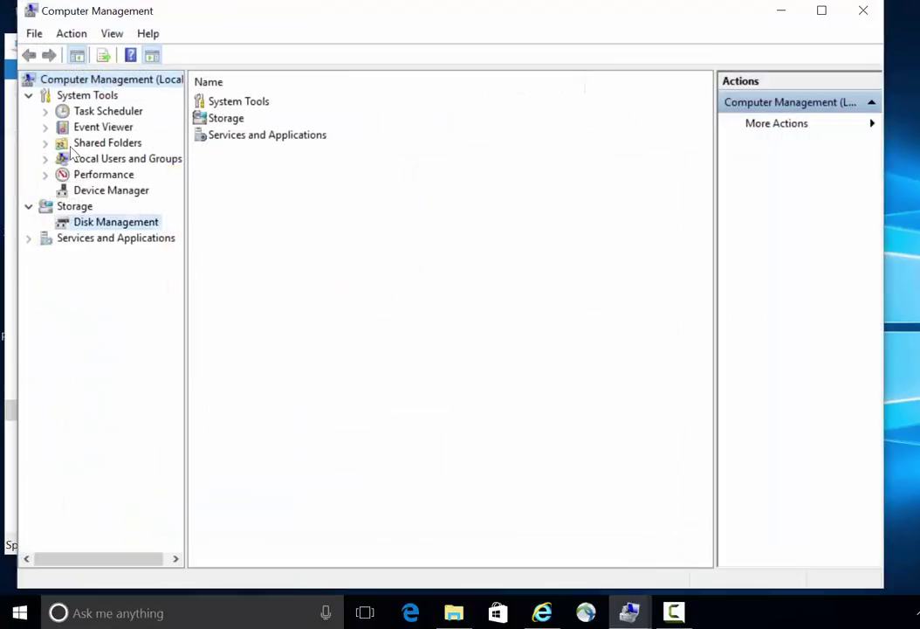
pyautogui.click(115, 222)
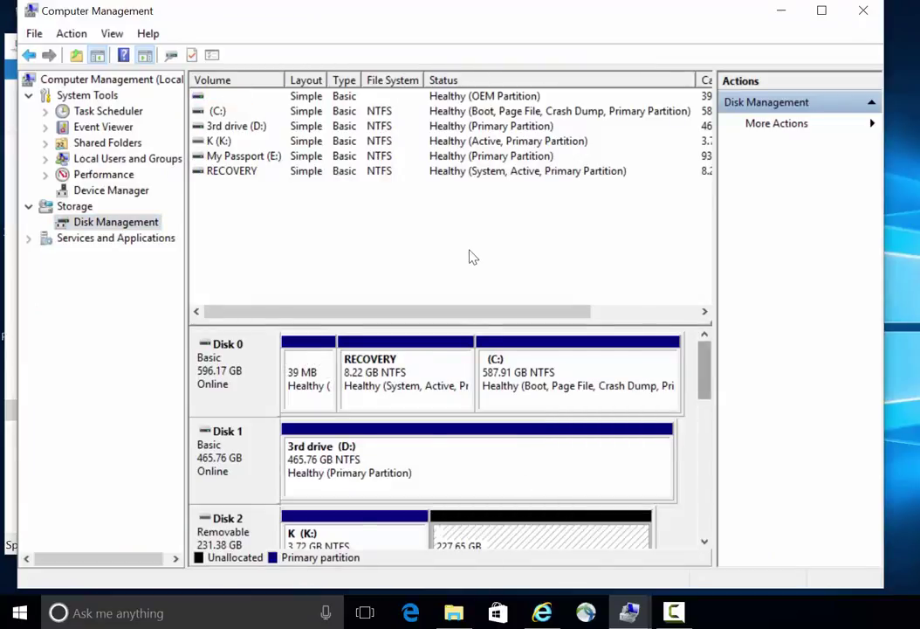
pyautogui.scroll(-2, 705, 409)
pyautogui.scroll(1, 705, 404)
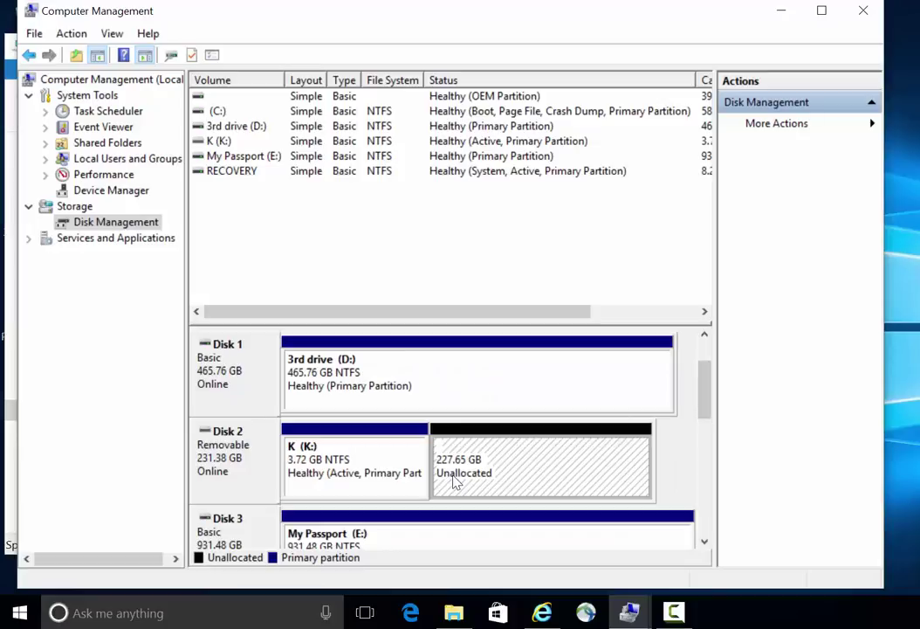
pyautogui.rightClick(390, 471)
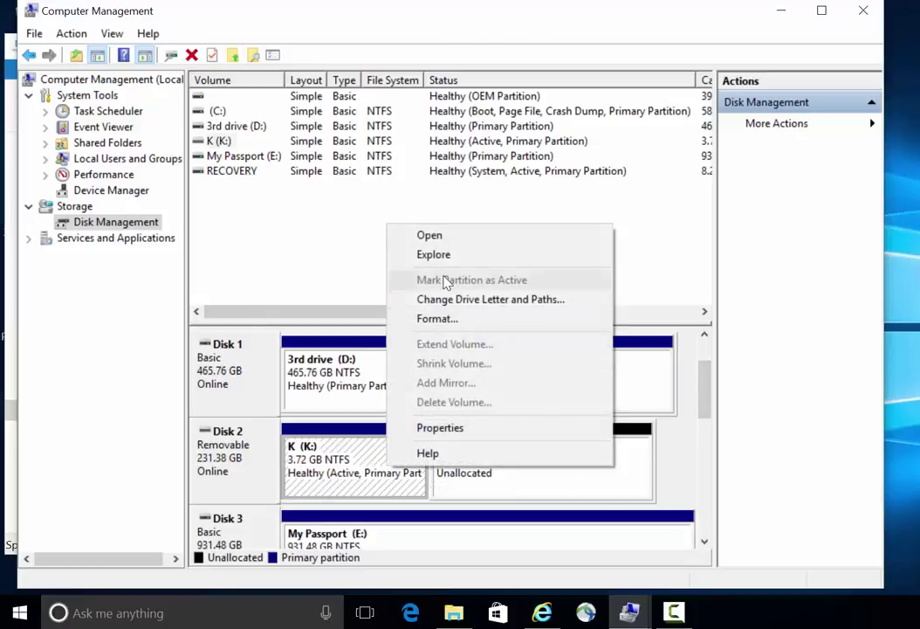
pyautogui.click(439, 483)
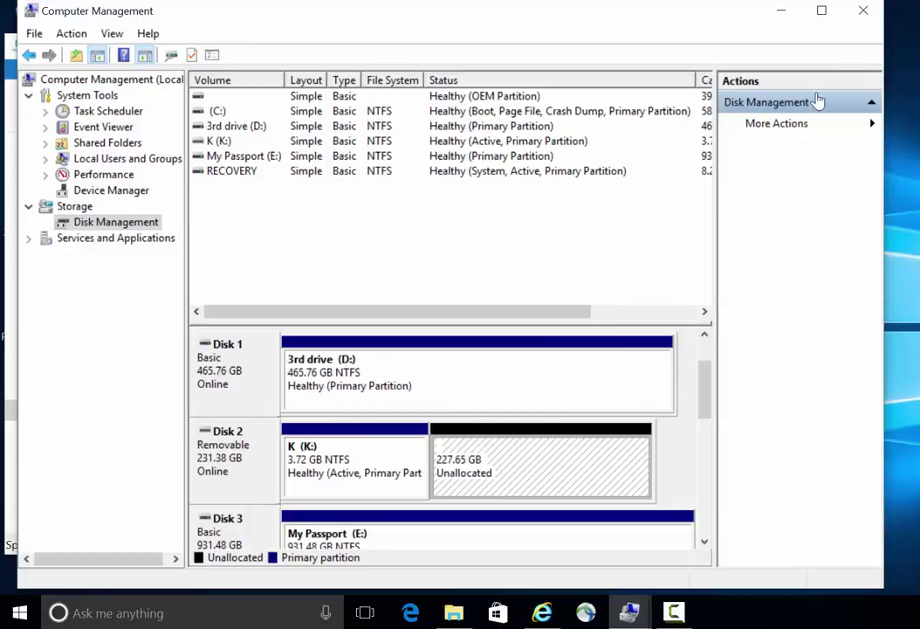
# - Close Computer Management and dismiss drive K:'s menu without formatting
pyautogui.click(863, 10)
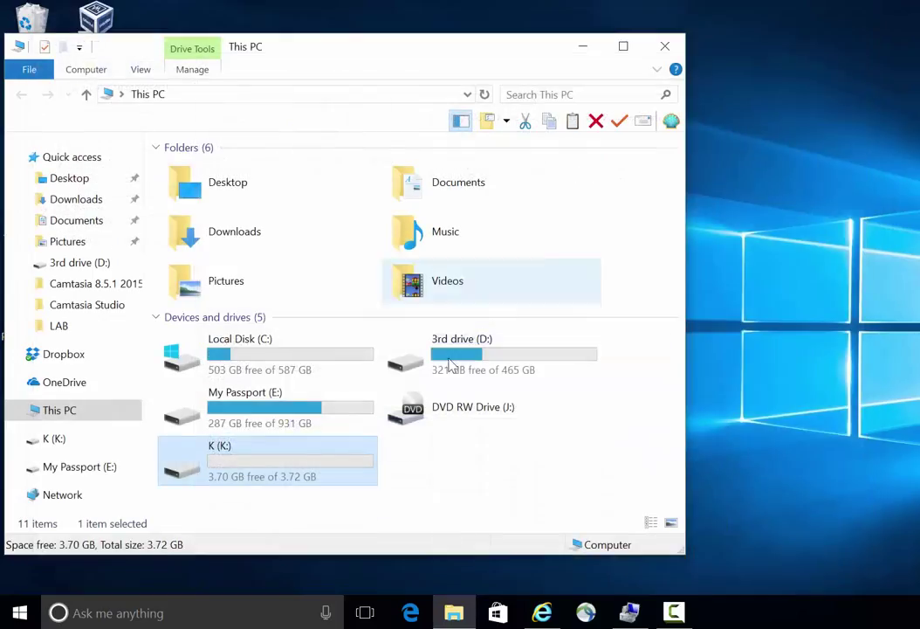
pyautogui.rightClick(255, 479)
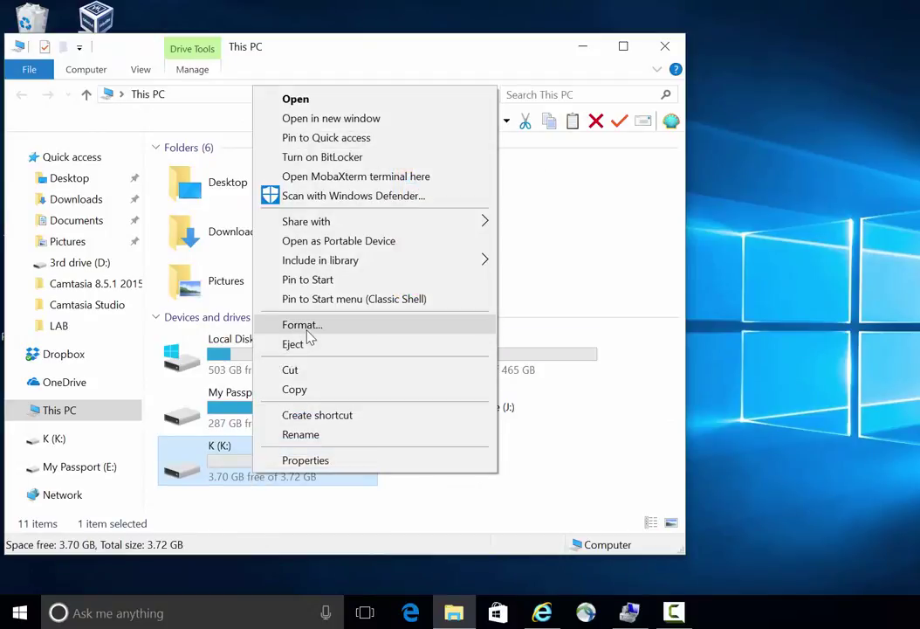
pyautogui.click(545, 426)
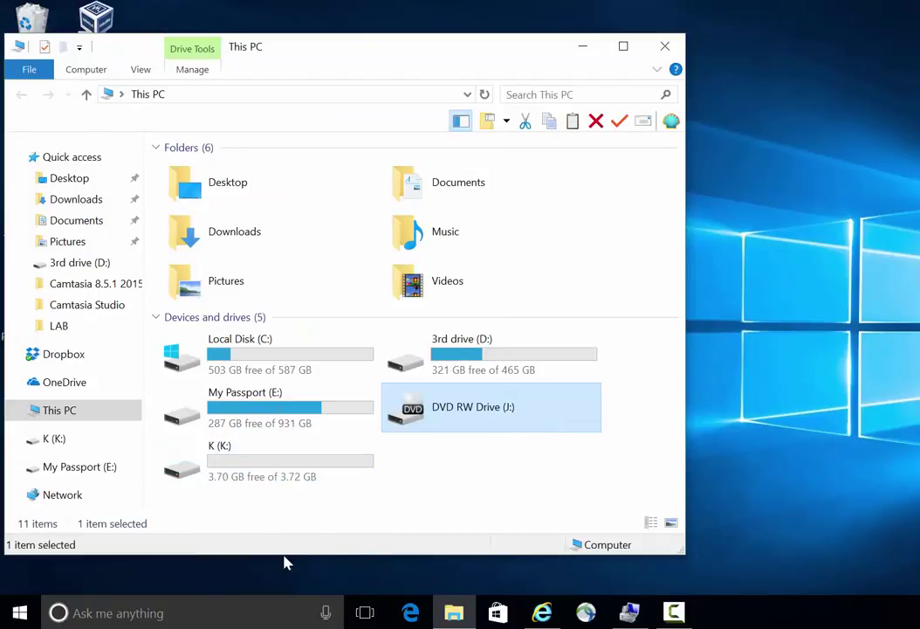
# - Search for cmd and run Command Prompt as administrator
pyautogui.click(148, 601)
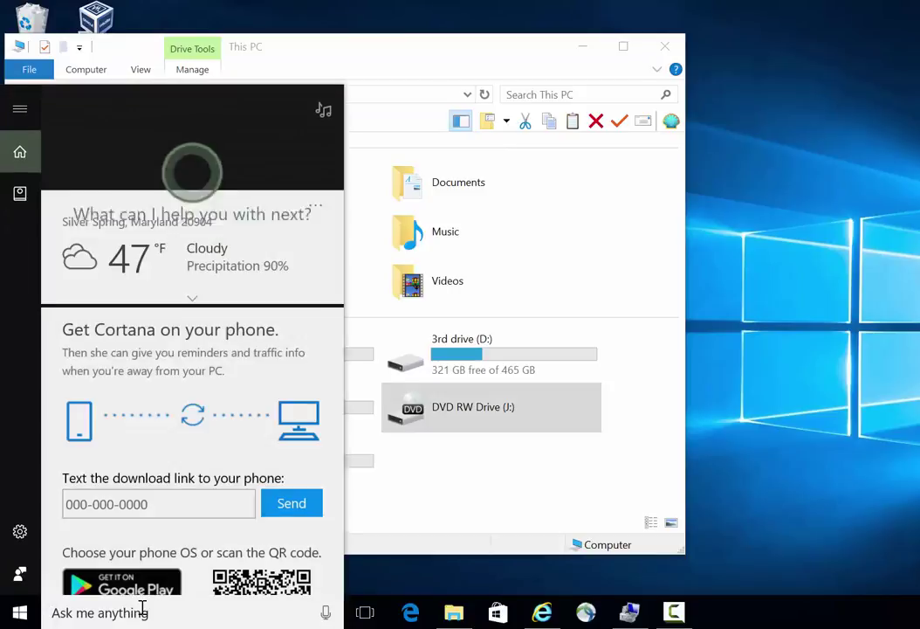
pyautogui.write('cmd')
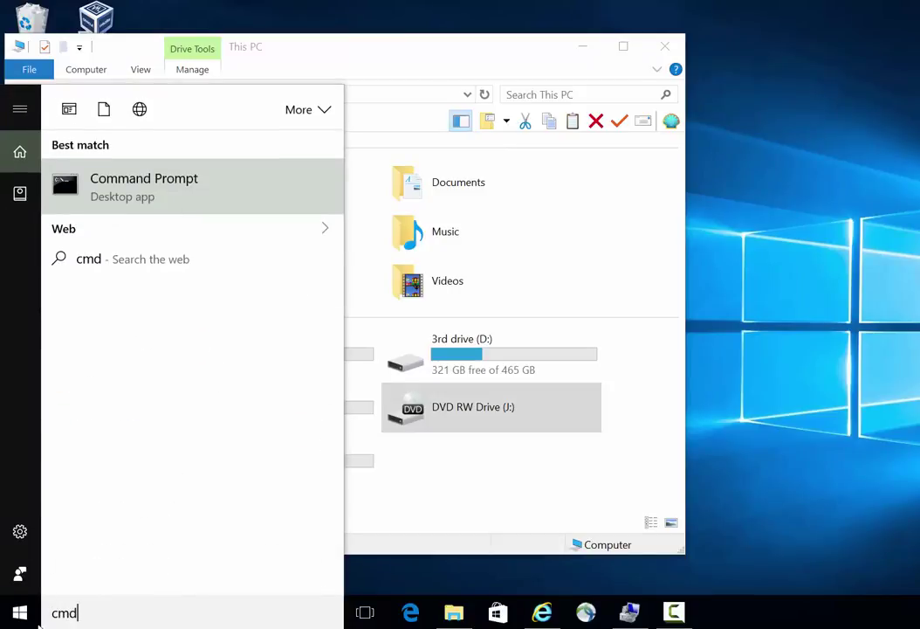
pyautogui.rightClick(93, 197)
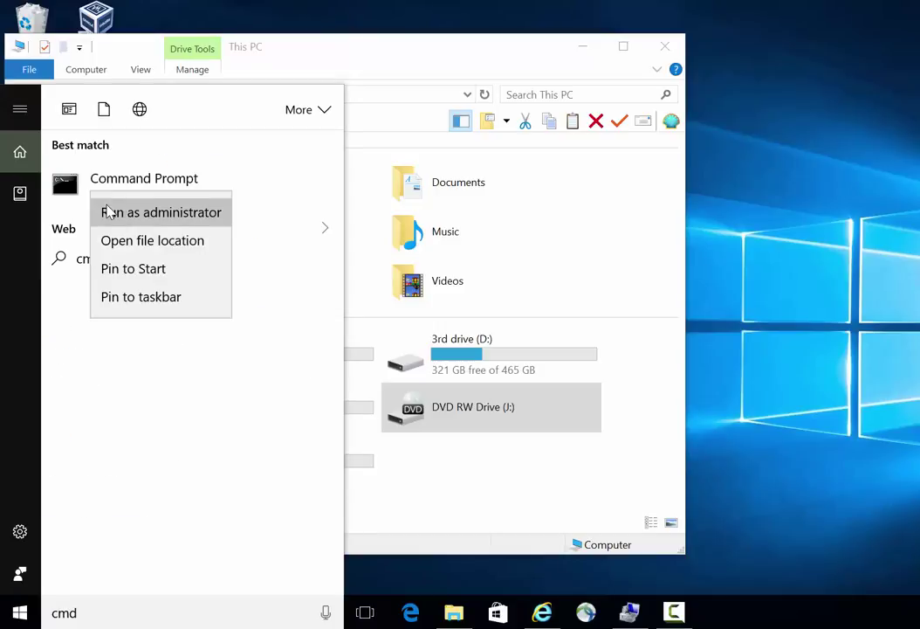
pyautogui.click(108, 212)
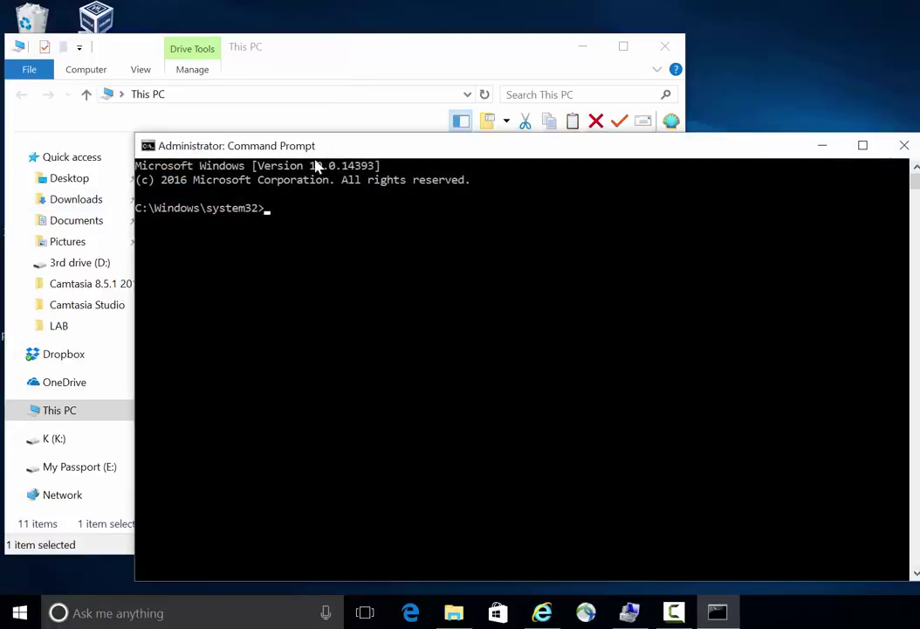
# - Reposition the console, start diskpart and run list disk
pyautogui.moveTo(324, 154); pyautogui.dragTo(363, 101)
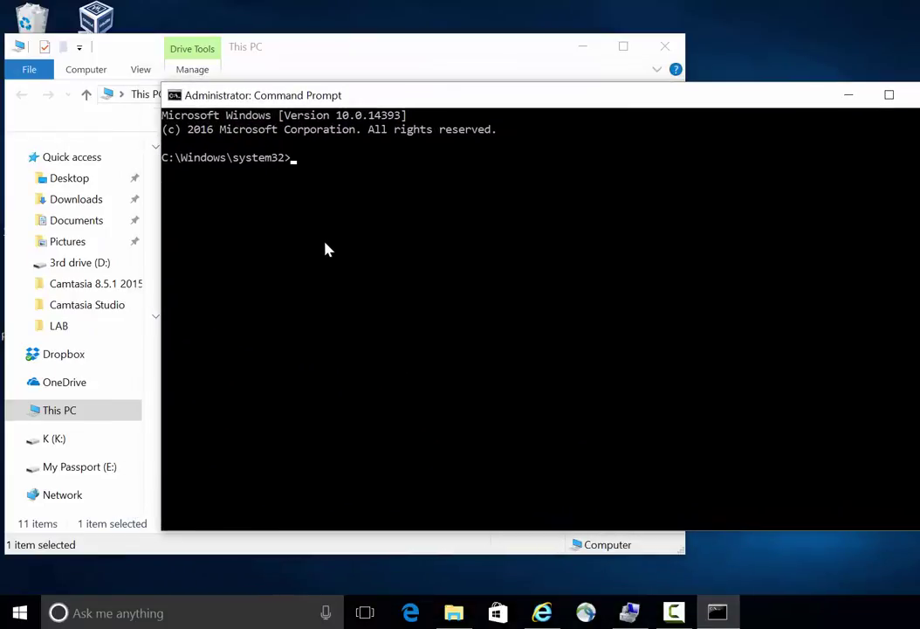
pyautogui.moveTo(281, 109); pyautogui.dragTo(613, 270)
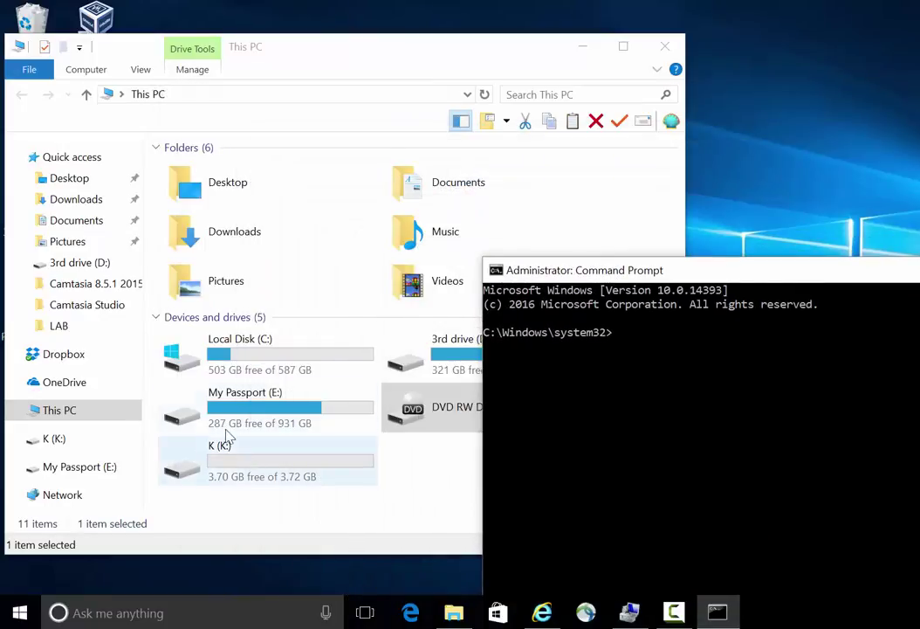
pyautogui.moveTo(536, 281); pyautogui.dragTo(381, 249)
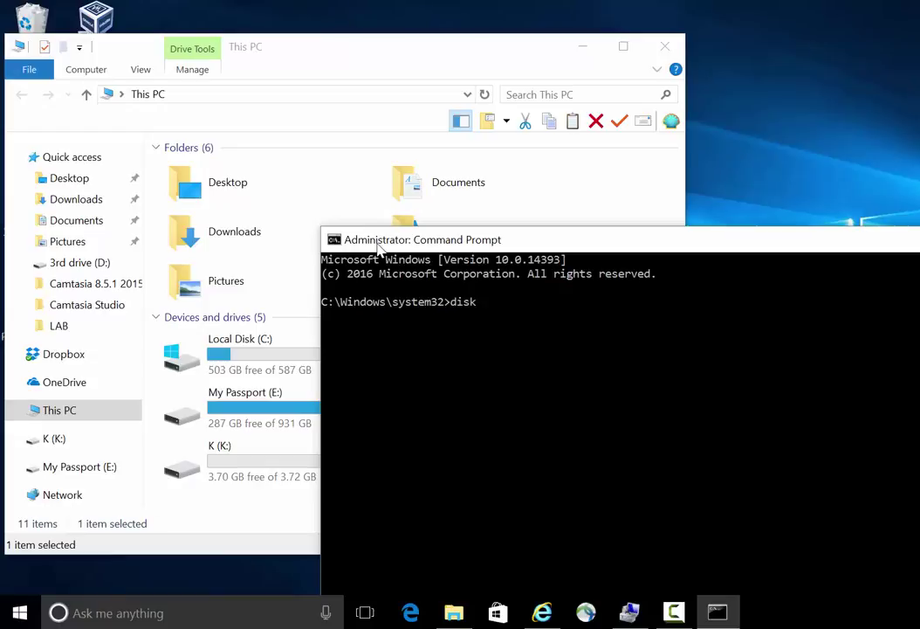
pyautogui.press('Return')
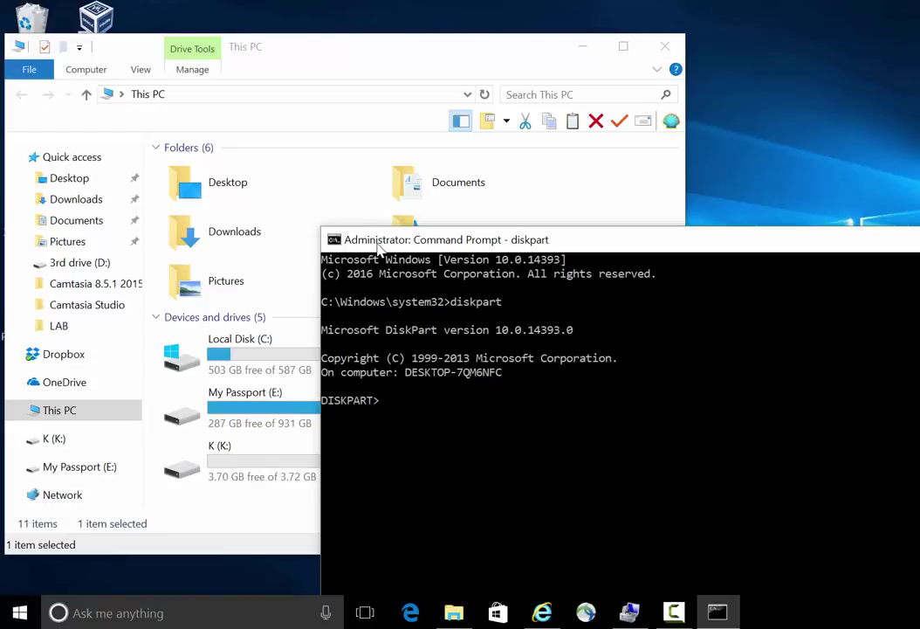
pyautogui.write('list disk')
pyautogui.press('Return')
# - Move the console beside Explorer and highlight the 231 GB Disk 2 row in the listing
pyautogui.moveTo(548, 248); pyautogui.dragTo(332, 77)
pyautogui.click(213, 295)
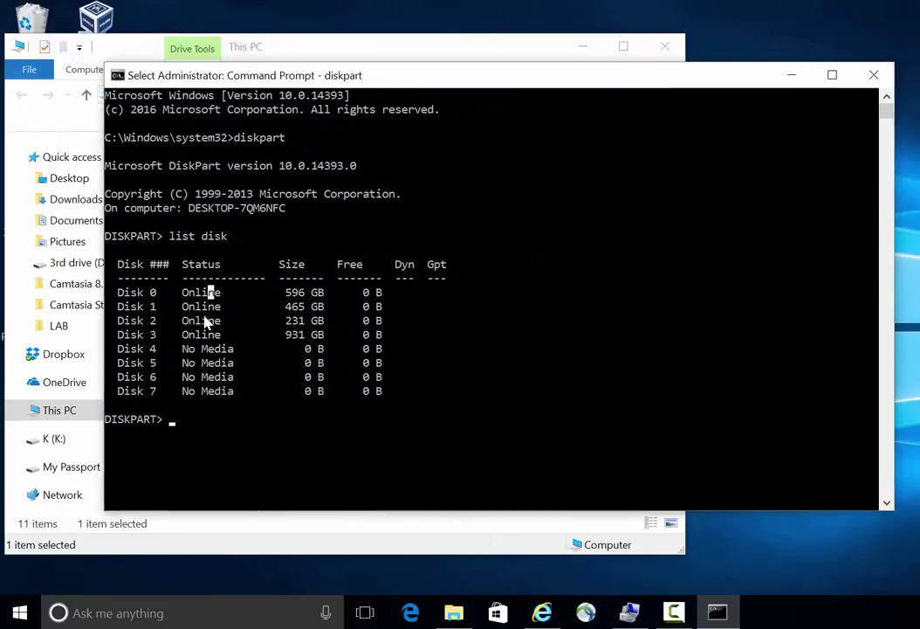
pyautogui.click(204, 334)
pyautogui.moveTo(294, 90); pyautogui.dragTo(735, 147)
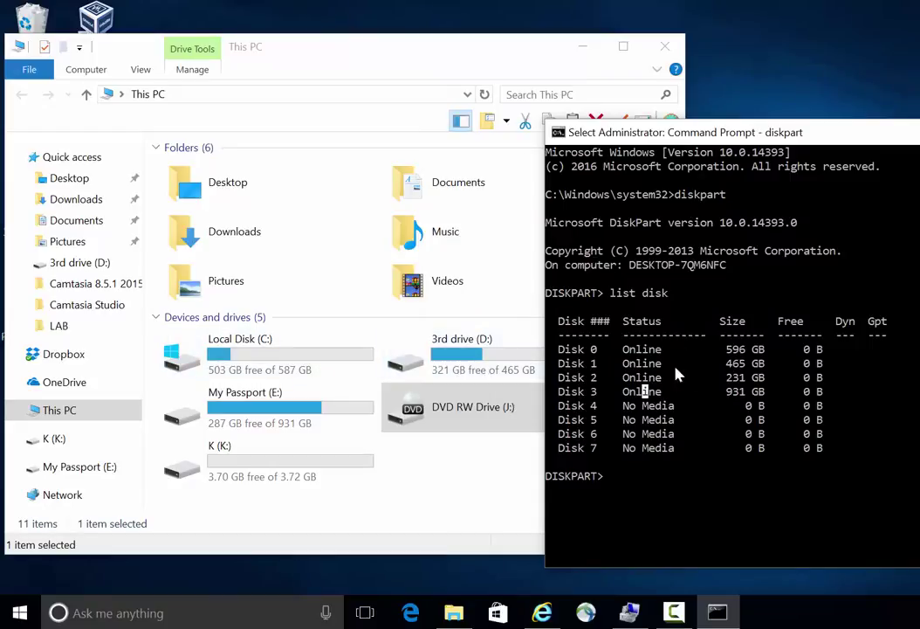
pyautogui.click(612, 377)
pyautogui.moveTo(562, 384); pyautogui.dragTo(794, 379)
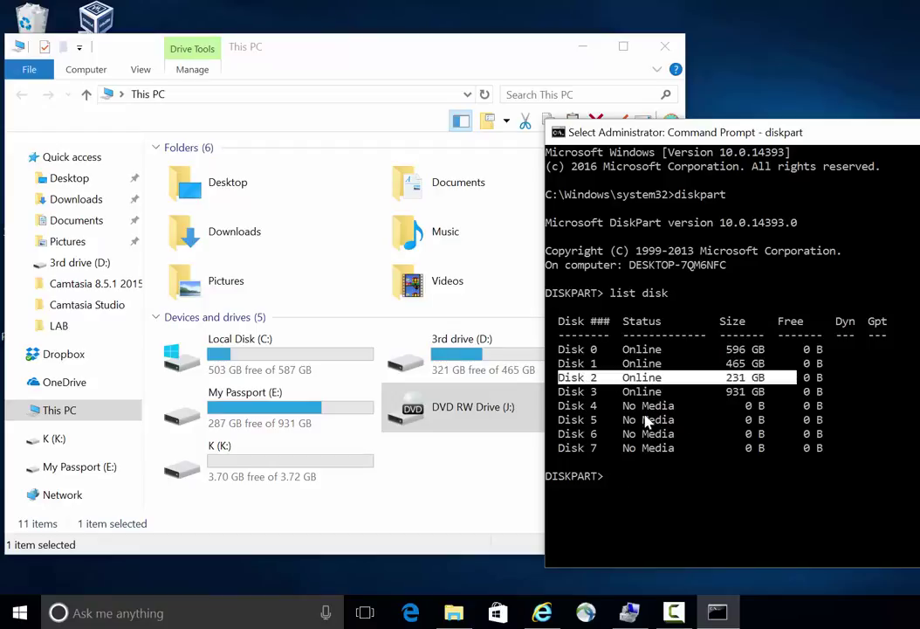
pyautogui.moveTo(559, 391); pyautogui.dragTo(841, 393)
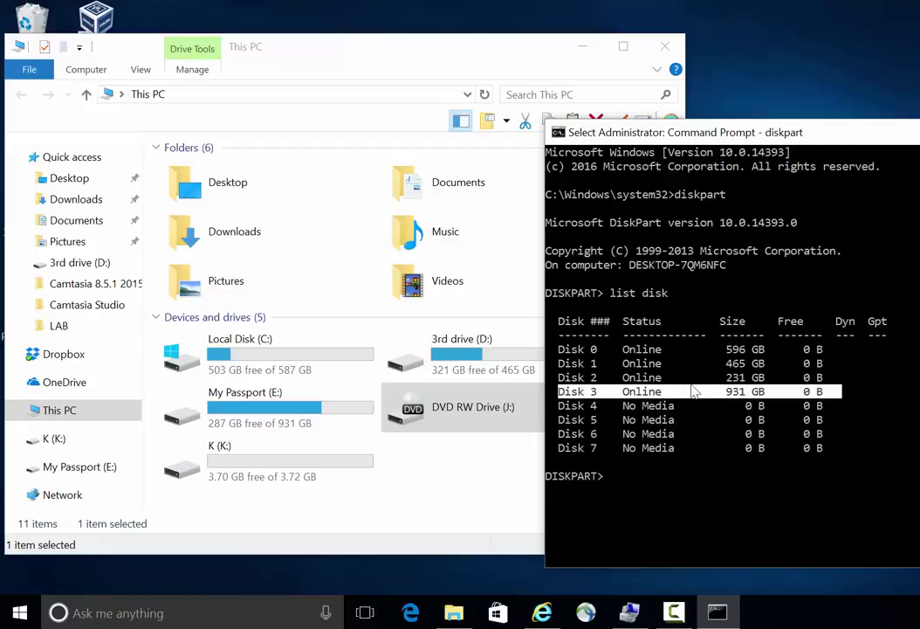
pyautogui.moveTo(560, 377); pyautogui.dragTo(840, 379)
pyautogui.moveTo(886, 153); pyautogui.dragTo(276, 112)
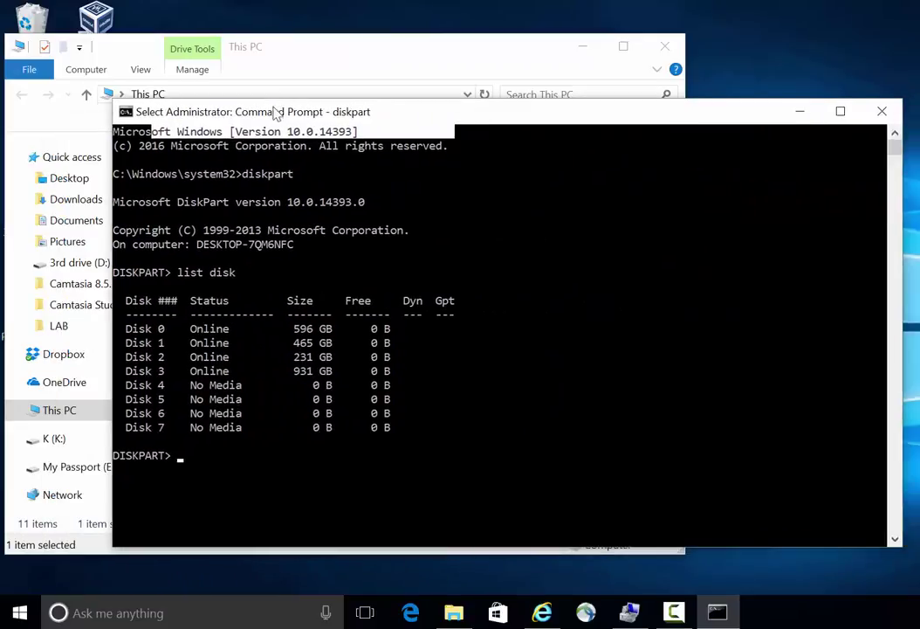
# - Select disk 2 and create a primary partition, correcting the 'primay' typo
pyautogui.write('select')
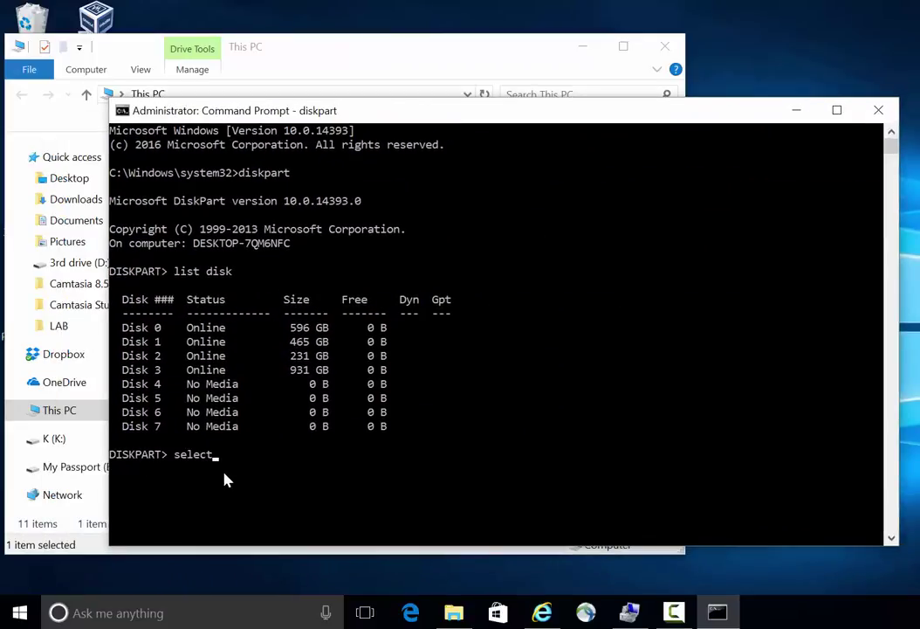
pyautogui.write(' disk 2')
pyautogui.press('Return')
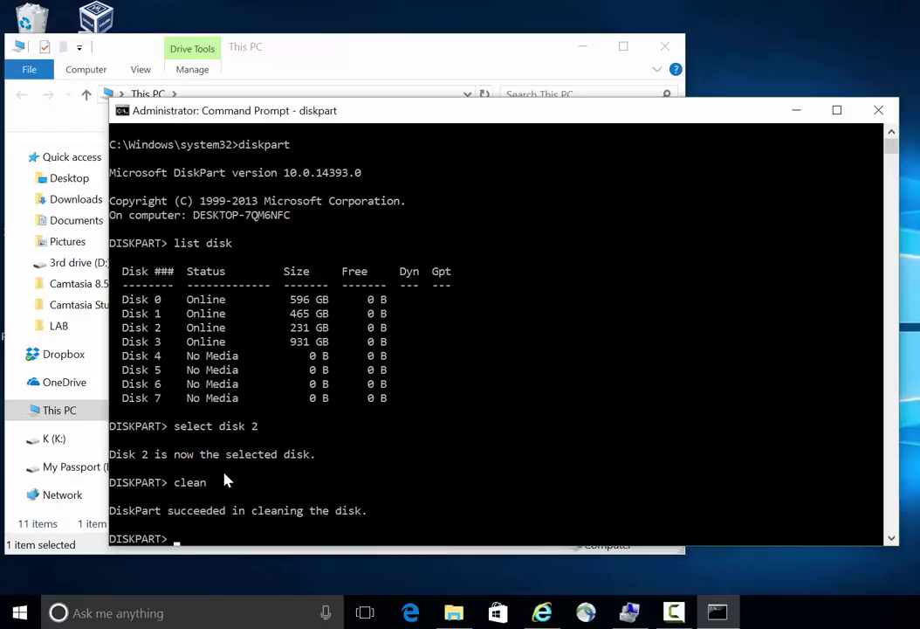
pyautogui.write('create partit')
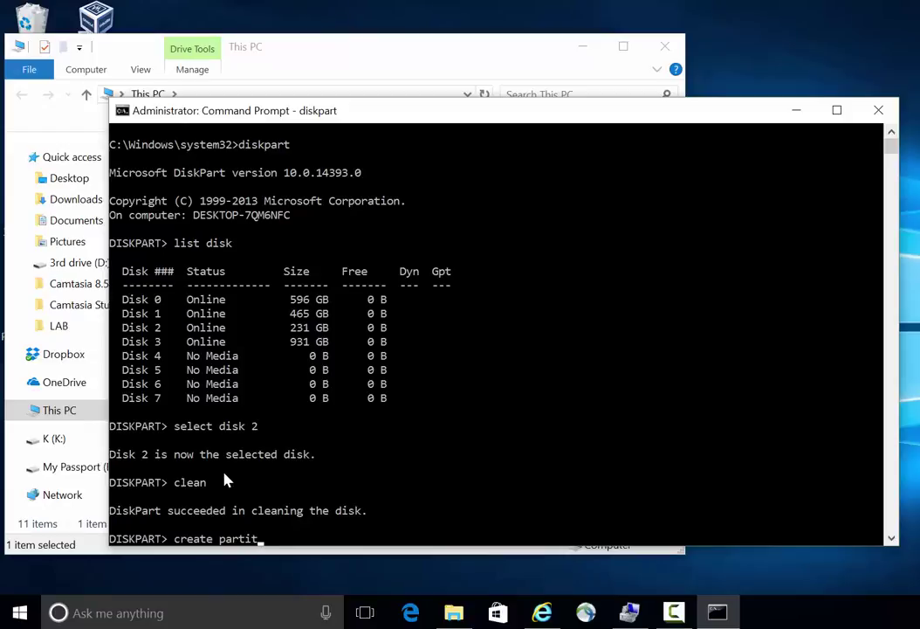
pyautogui.write('ion primary')
pyautogui.press('Return')
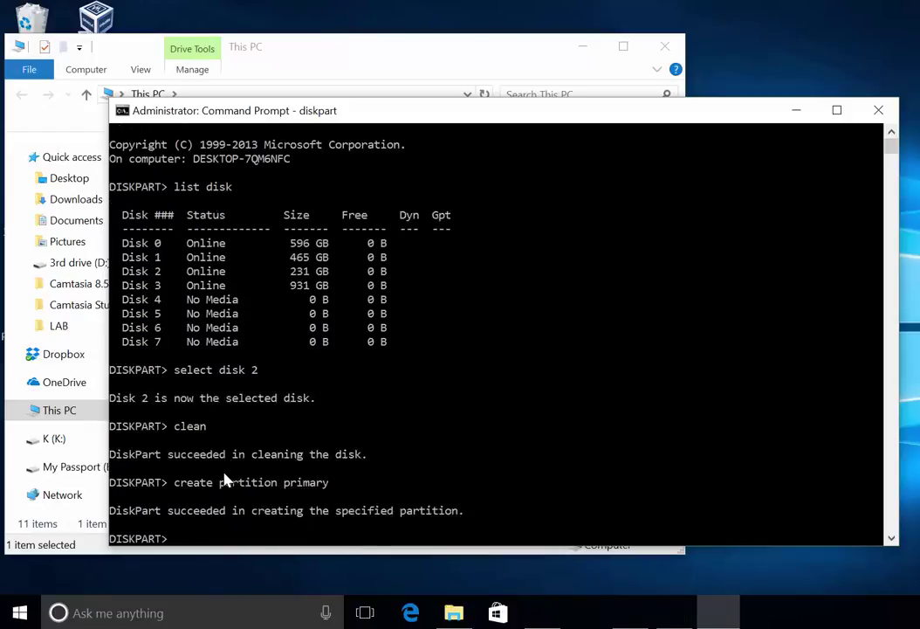
# - Highlight the select, clean and create partition commands and success message, then close Command Prompt
pyautogui.moveTo(406, 112); pyautogui.dragTo(415, 75)
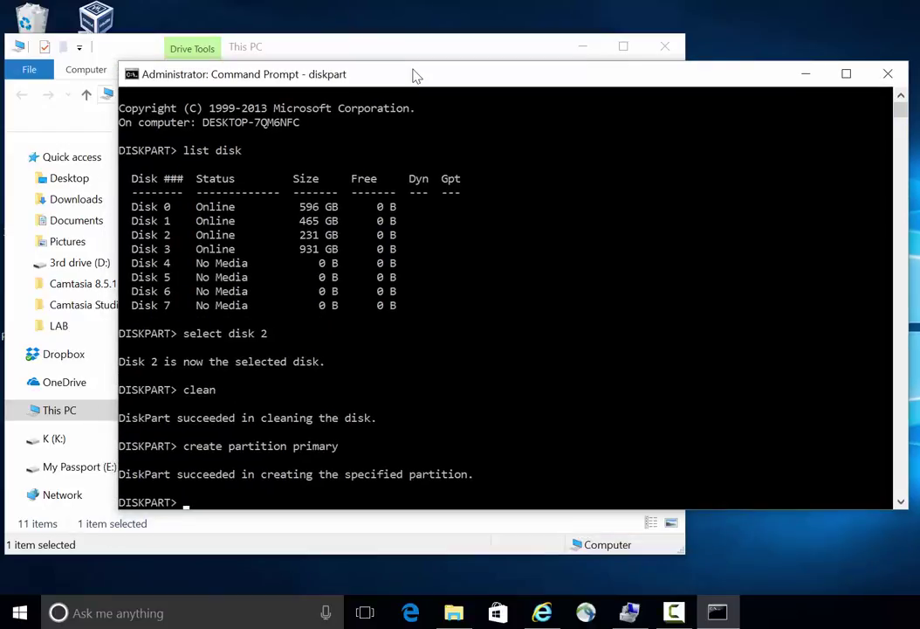
pyautogui.moveTo(120, 474); pyautogui.dragTo(503, 487)
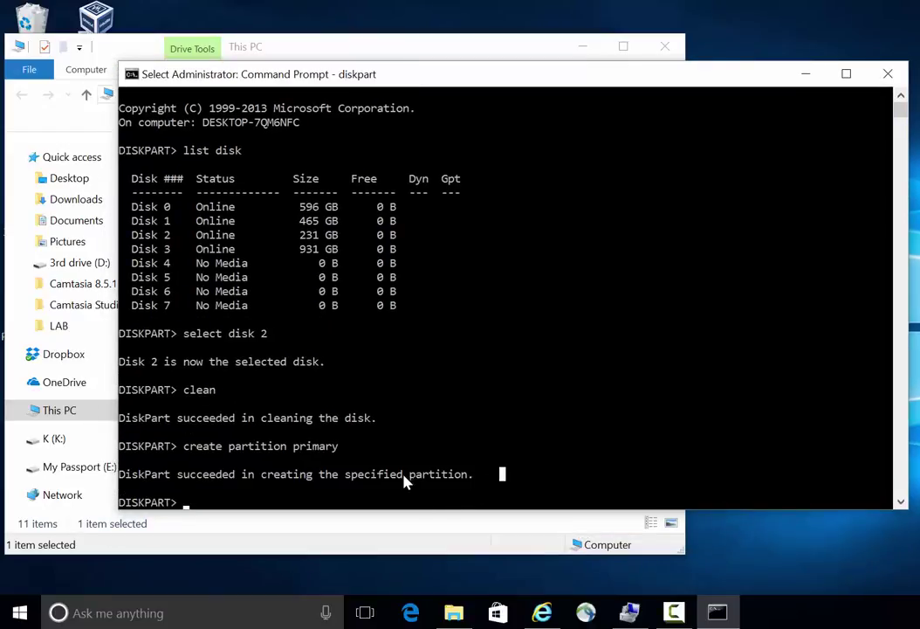
pyautogui.moveTo(187, 340); pyautogui.dragTo(272, 349)
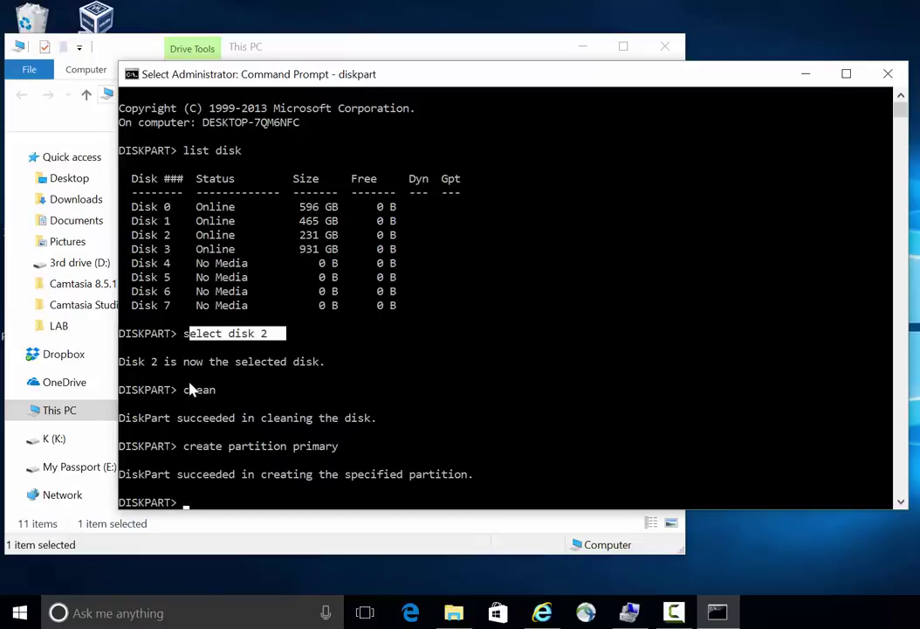
pyautogui.moveTo(186, 390); pyautogui.dragTo(268, 392)
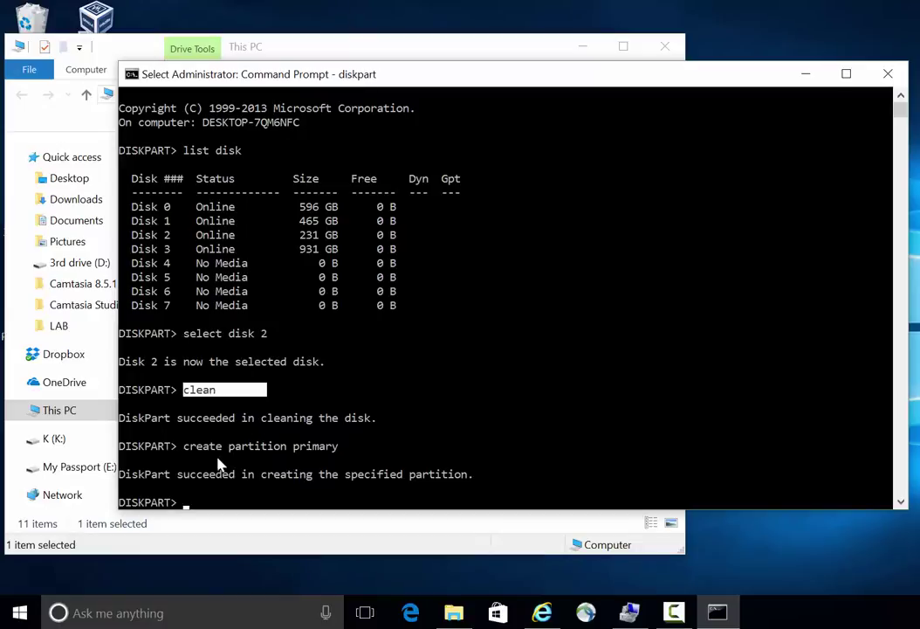
pyautogui.moveTo(202, 446); pyautogui.dragTo(513, 460)
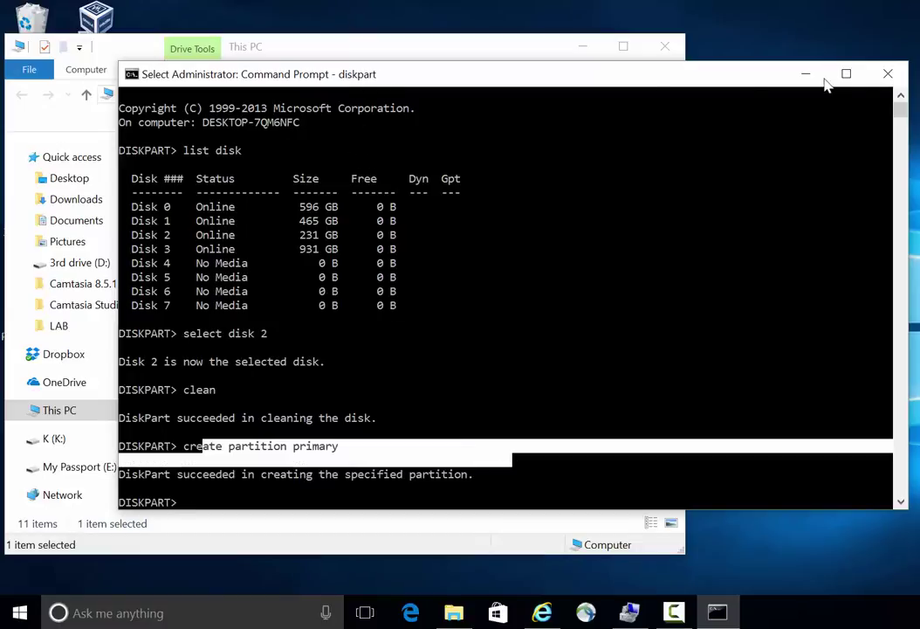
pyautogui.click(888, 74)
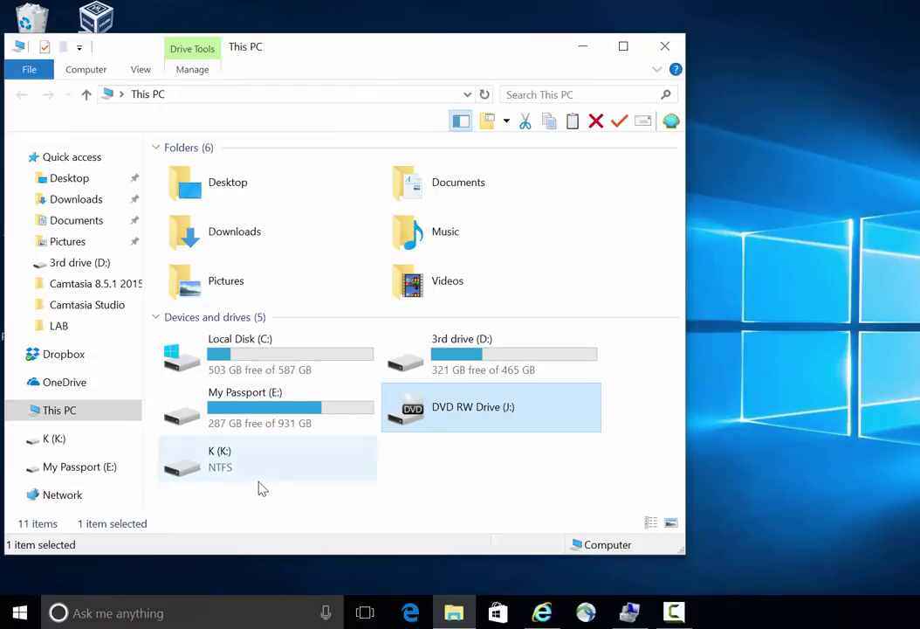
# - Select drive K: in This PC and open its Format dialog
pyautogui.click(223, 475)
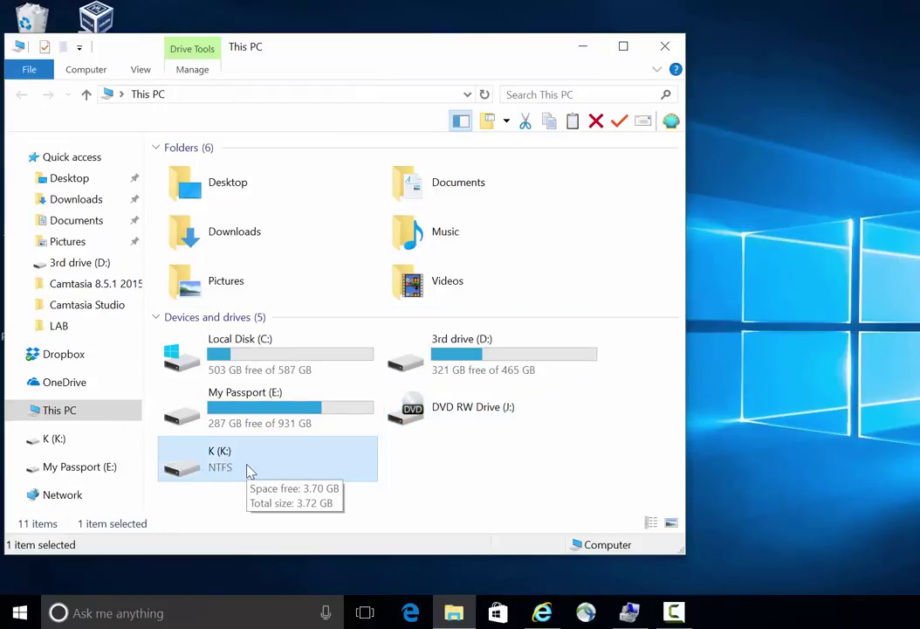
pyautogui.click(32, 613)
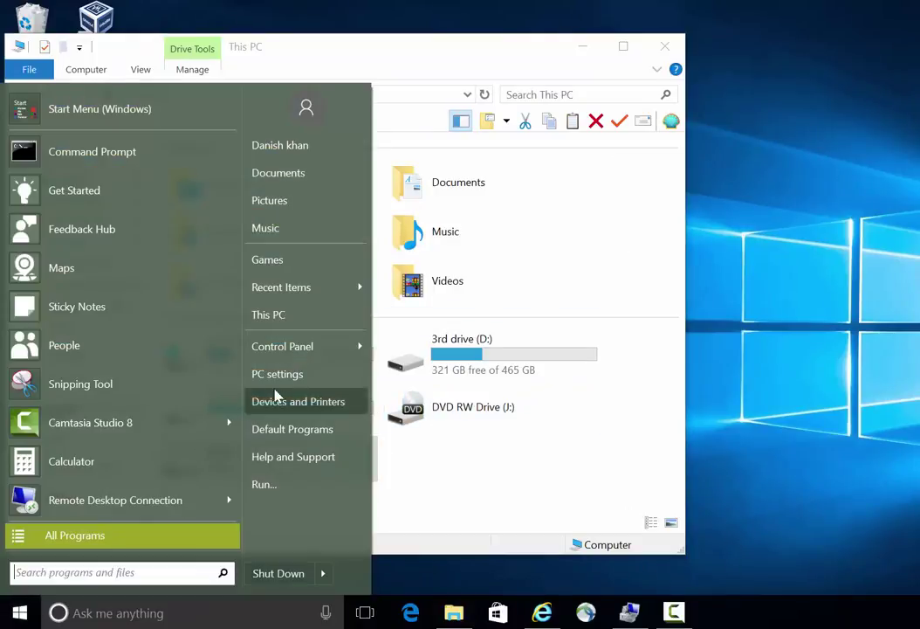
pyautogui.click(397, 465)
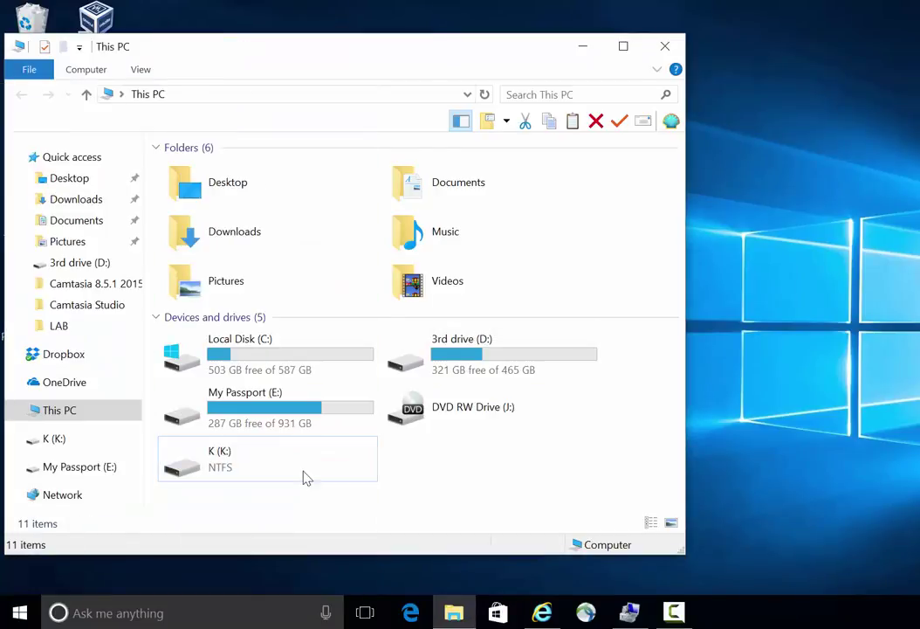
pyautogui.click(222, 467)
pyautogui.rightClick(222, 466)
pyautogui.click(296, 314)
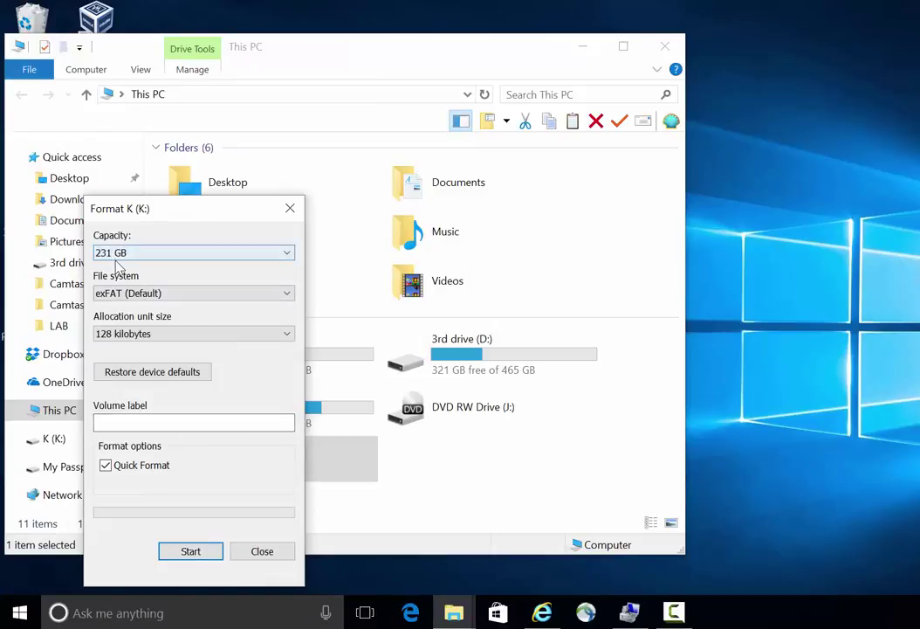
# - Try the file system options (NTFS, exFAT), ending on NTFS with 4096-byte allocation size
pyautogui.click(131, 293)
pyautogui.click(116, 303)
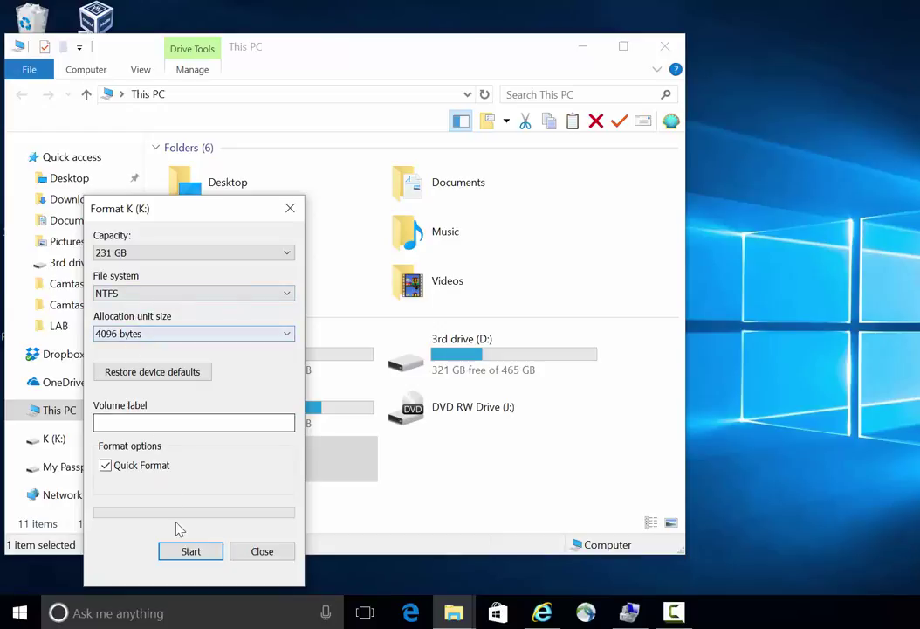
pyautogui.click(154, 334)
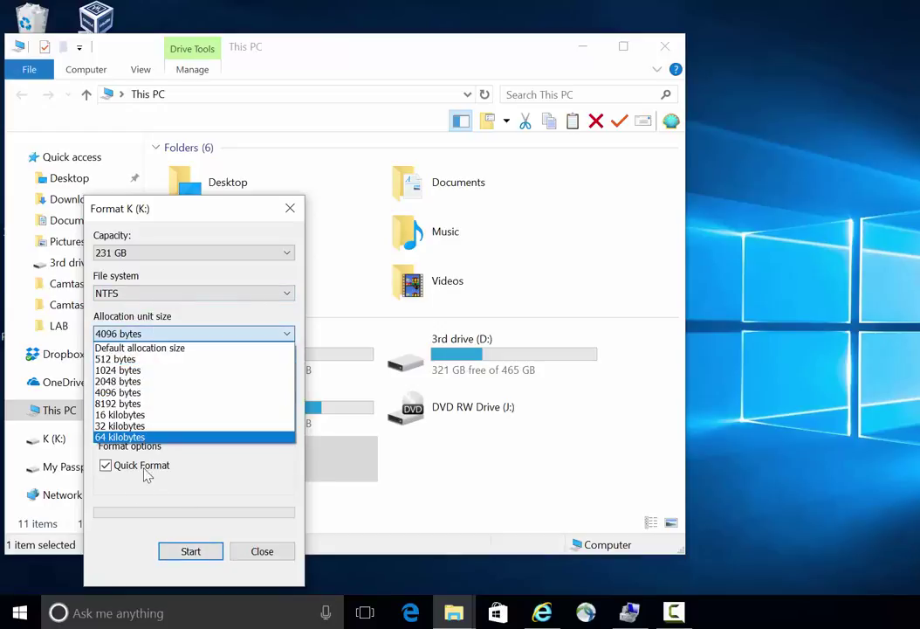
pyautogui.click(140, 508)
pyautogui.click(127, 293)
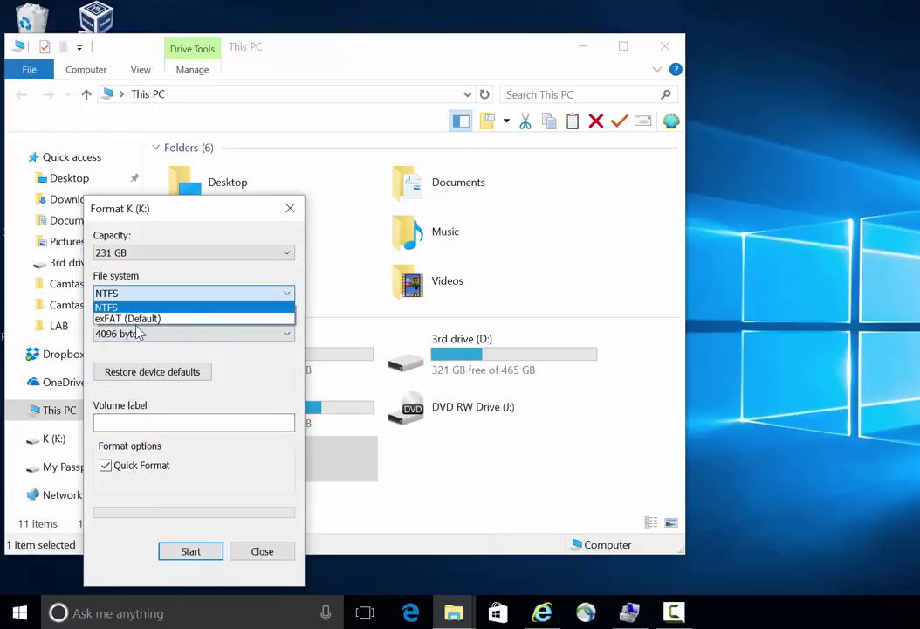
pyautogui.click(138, 296)
pyautogui.click(140, 296)
pyautogui.click(131, 319)
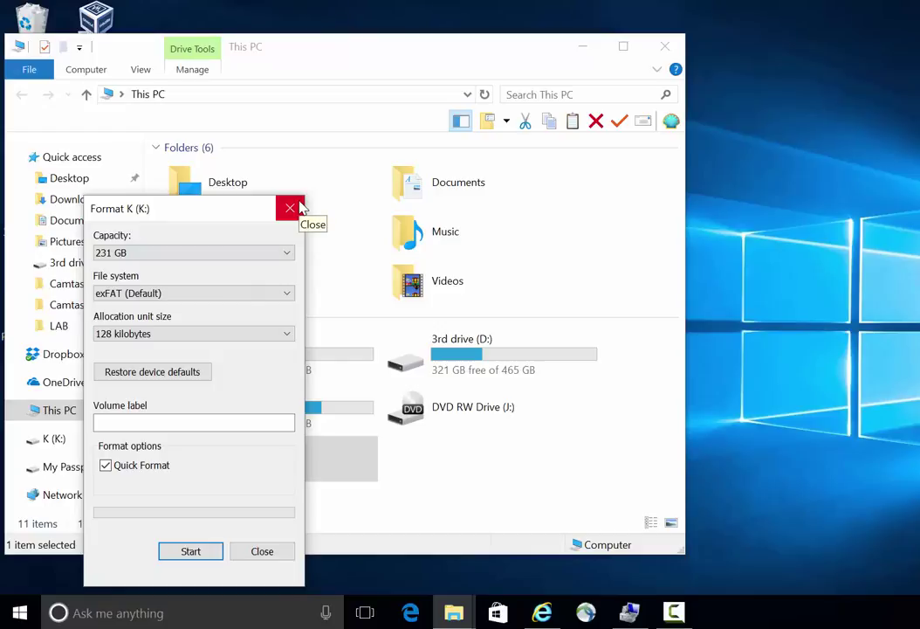
pyautogui.click(171, 298)
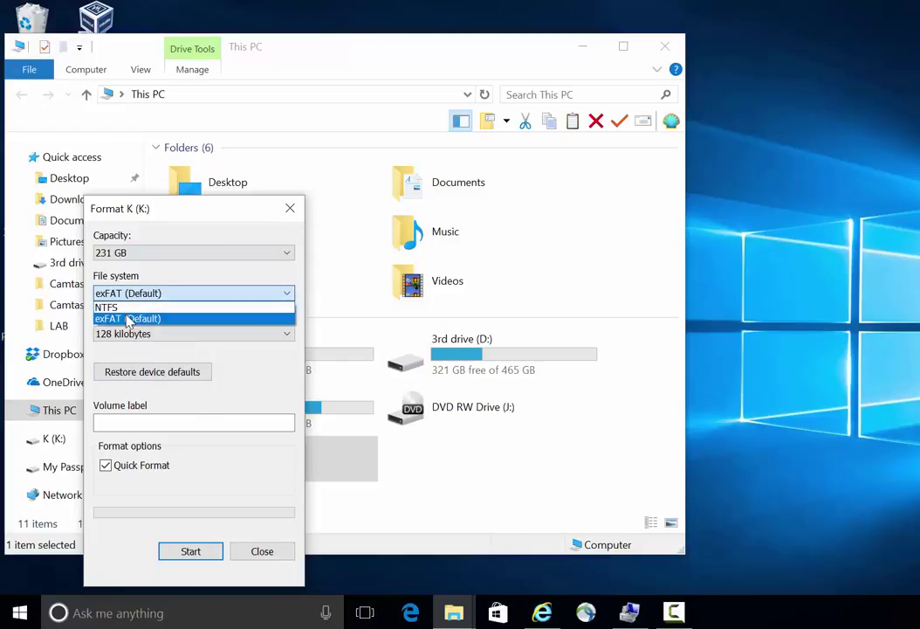
pyautogui.click(118, 307)
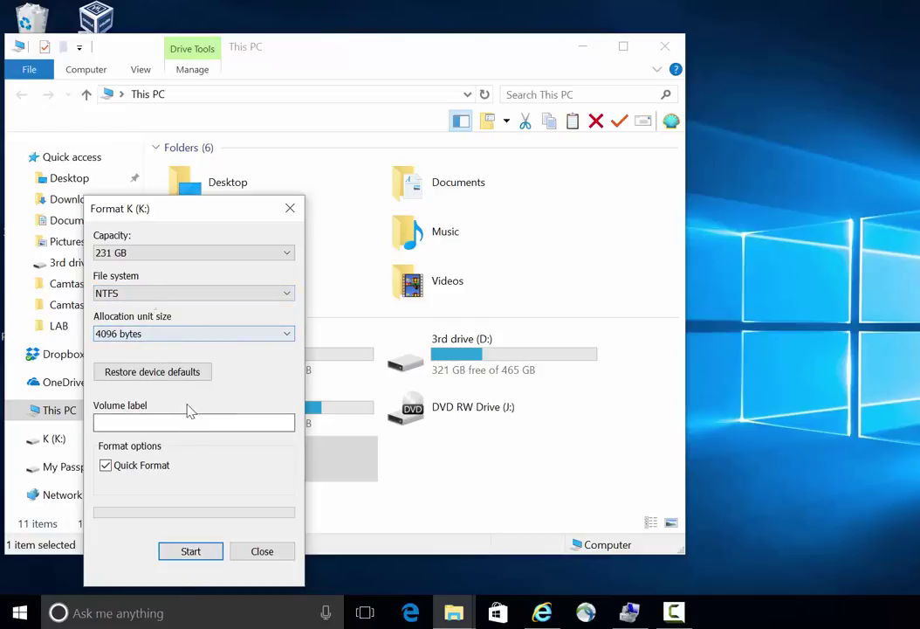
# - Check the Capacity list and close the Format K: dialog without formatting
pyautogui.click(150, 255)
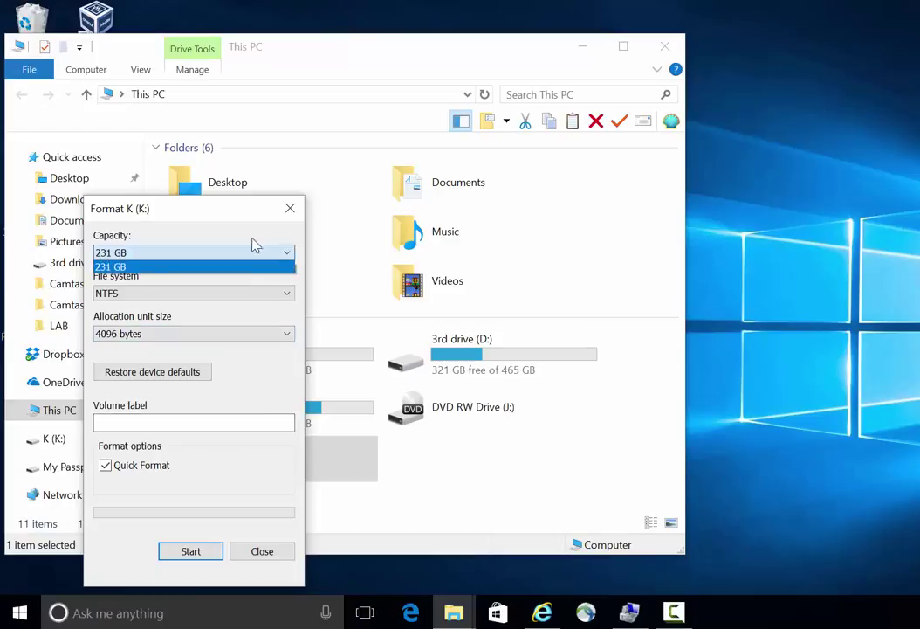
pyautogui.click(291, 208)
pyautogui.click(290, 208)
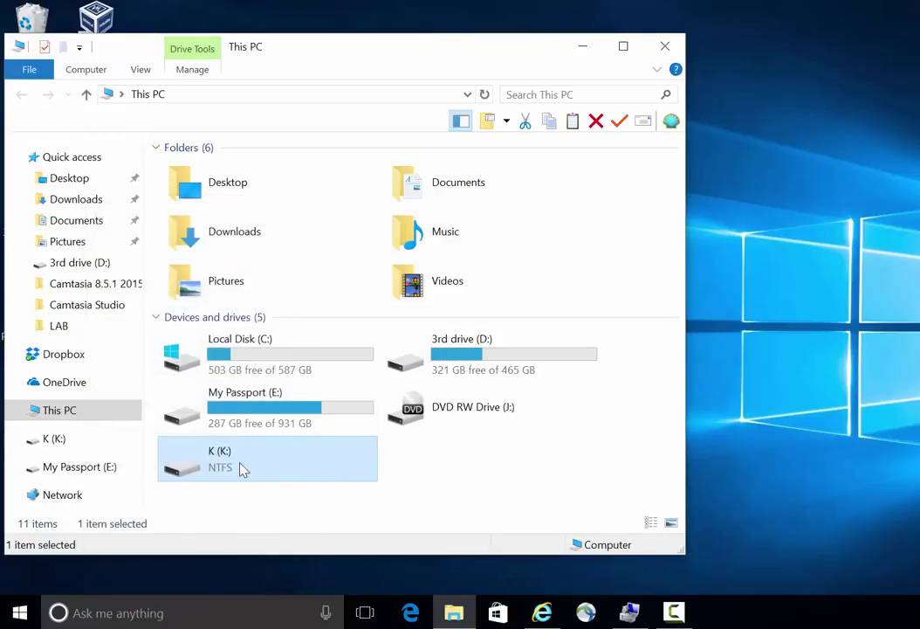
# - Reopen Disk Management from This PC > Manage and select Disk 2's 231.37 GB RAW K: partition
pyautogui.rightClick(21, 611)
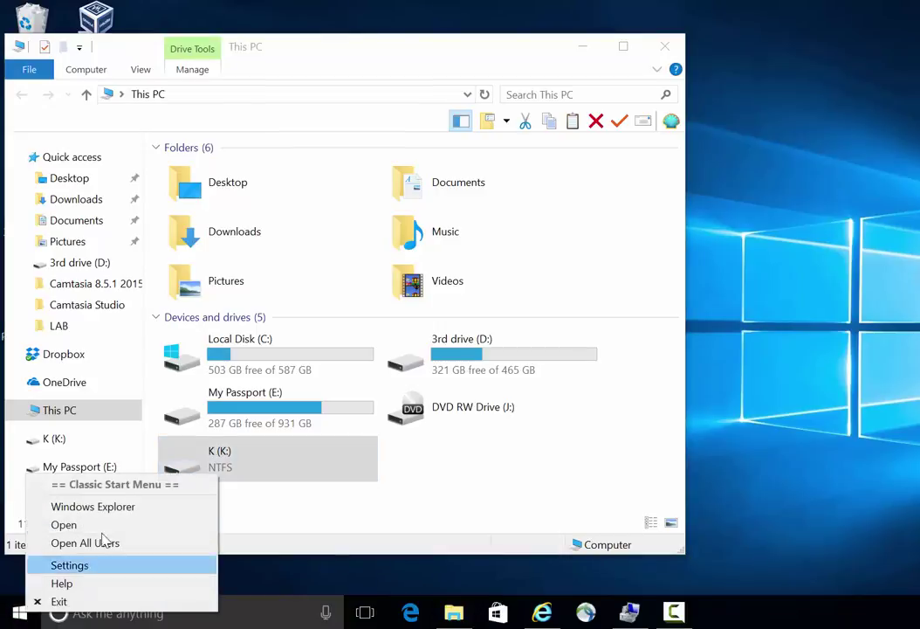
pyautogui.click(21, 611)
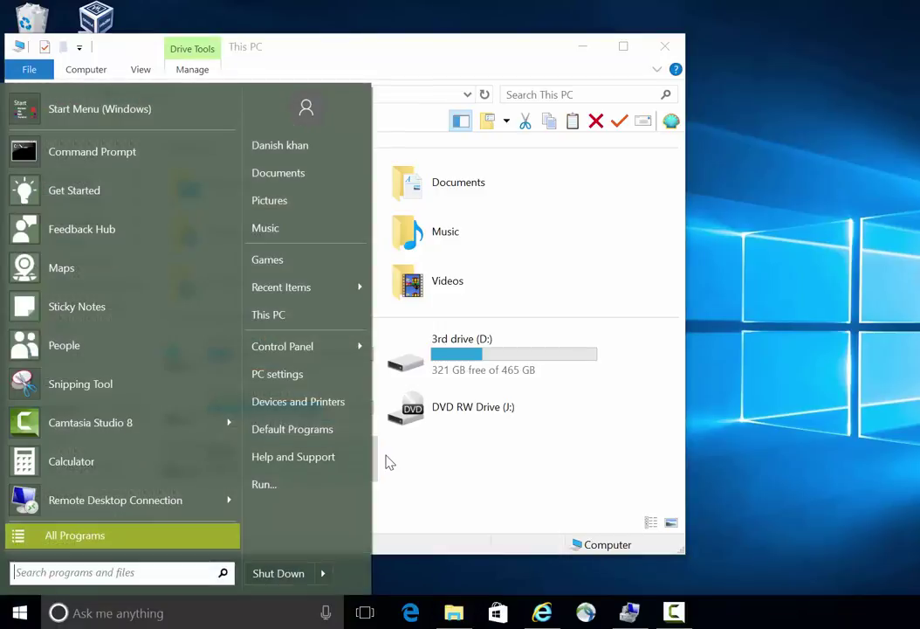
pyautogui.rightClick(262, 314)
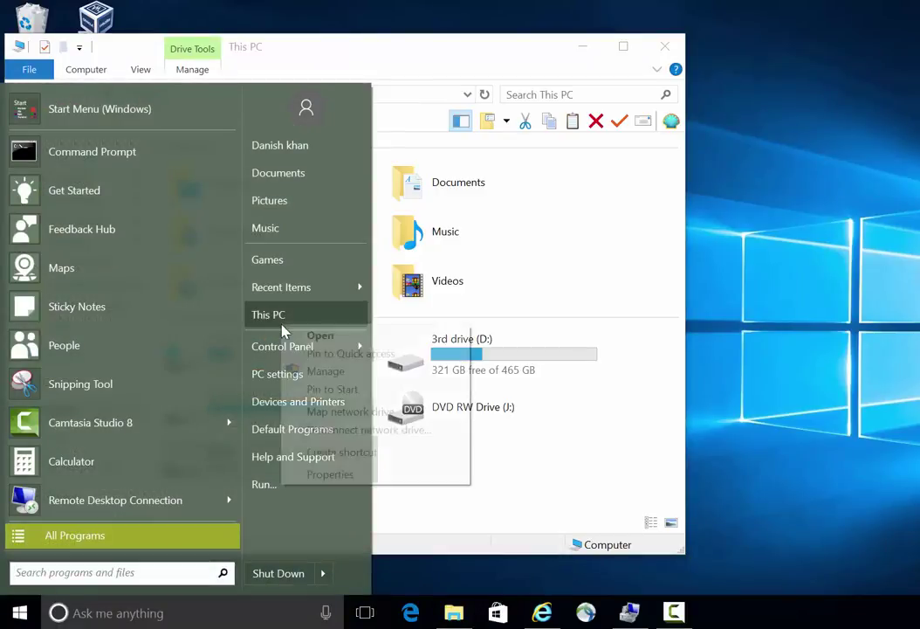
pyautogui.click(326, 373)
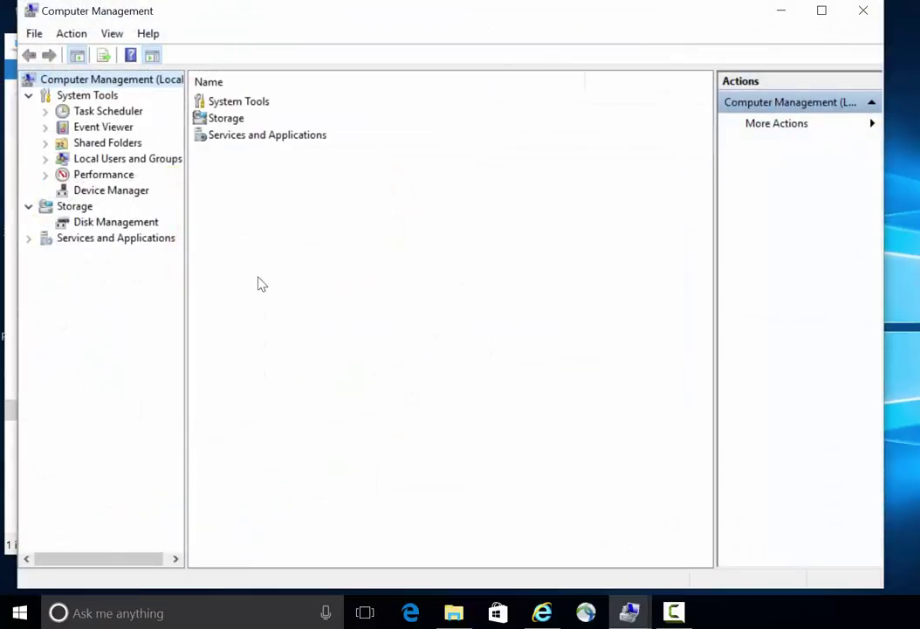
pyautogui.click(129, 223)
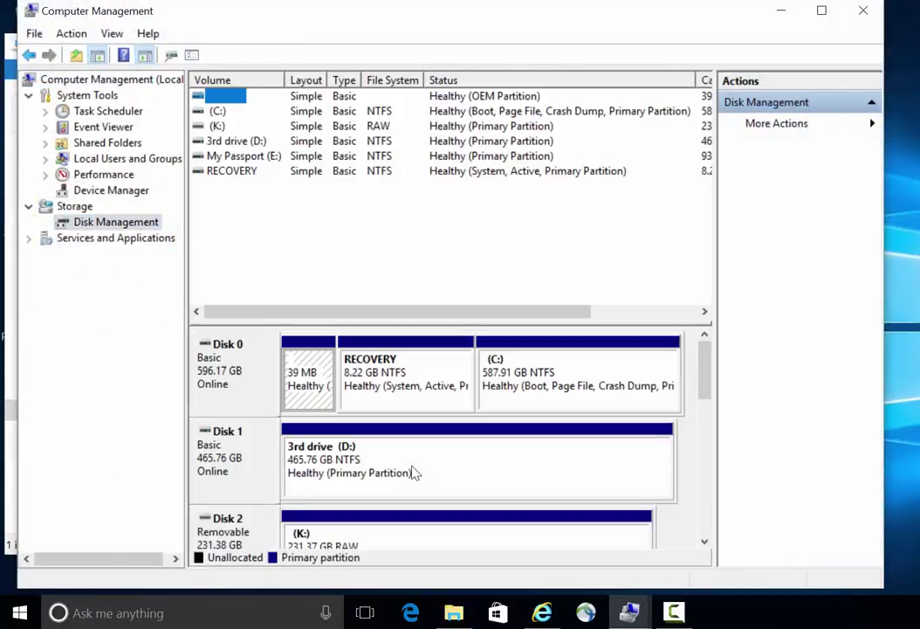
pyautogui.click(370, 534)
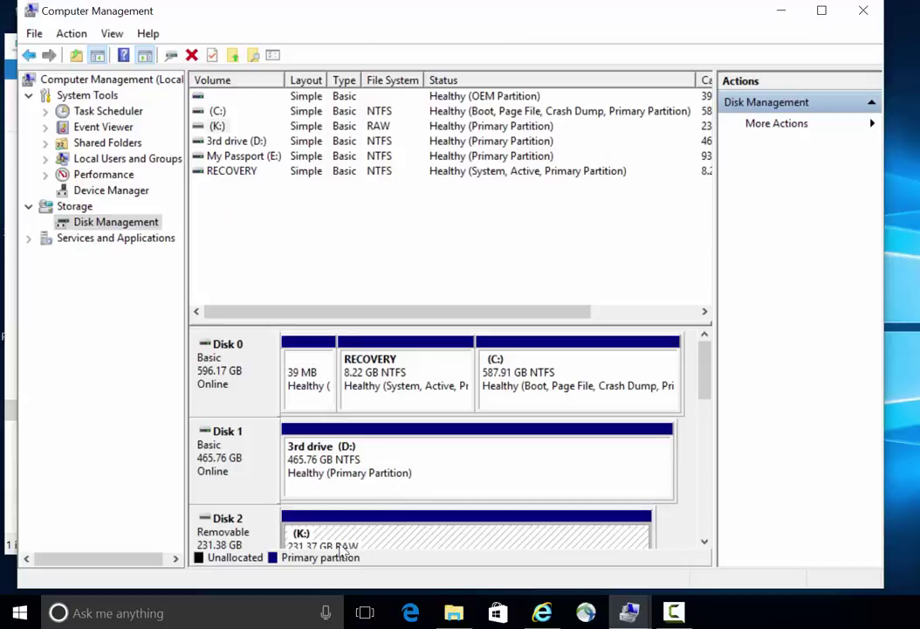
pyautogui.moveTo(704, 380); pyautogui.dragTo(706, 423)
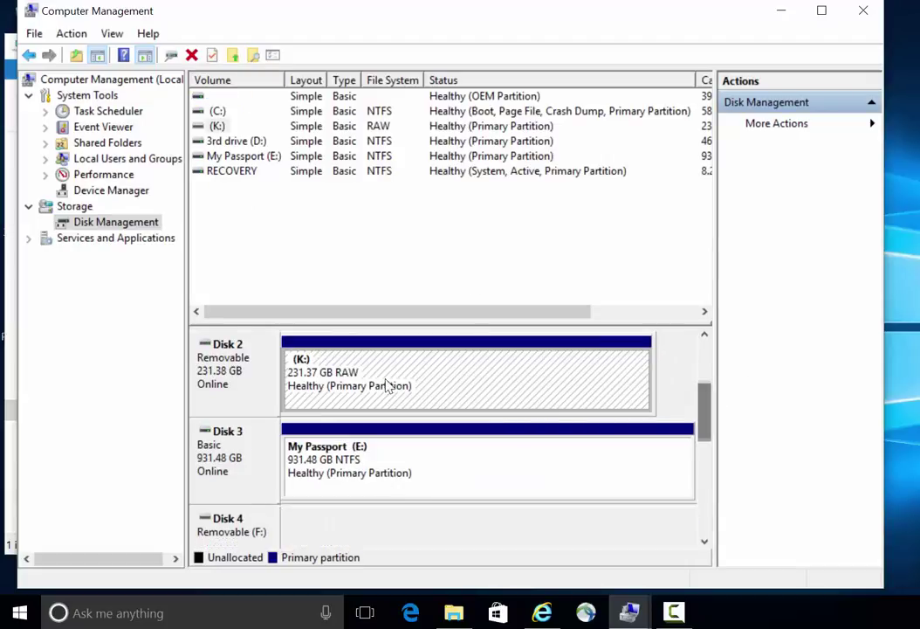
# - Format the K: partition as NTFS with volume label K, confirming the data-erase warning
pyautogui.rightClick(313, 379)
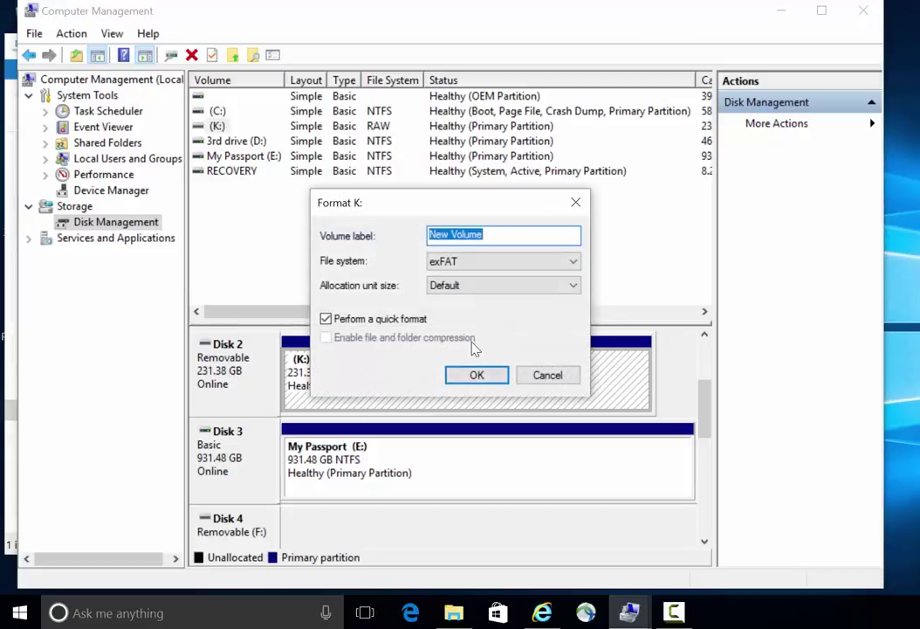
pyautogui.write('K')
pyautogui.click(460, 262)
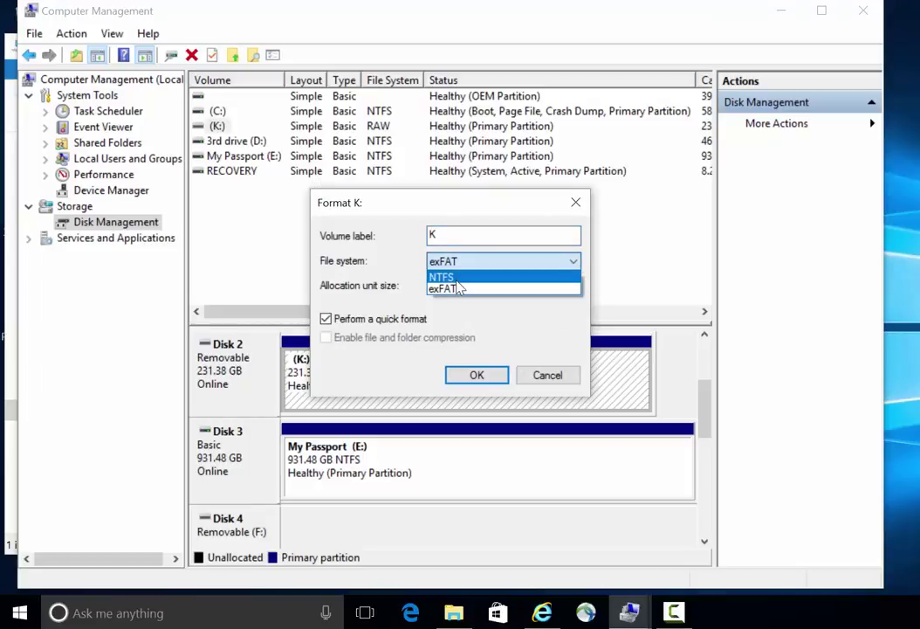
pyautogui.click(457, 278)
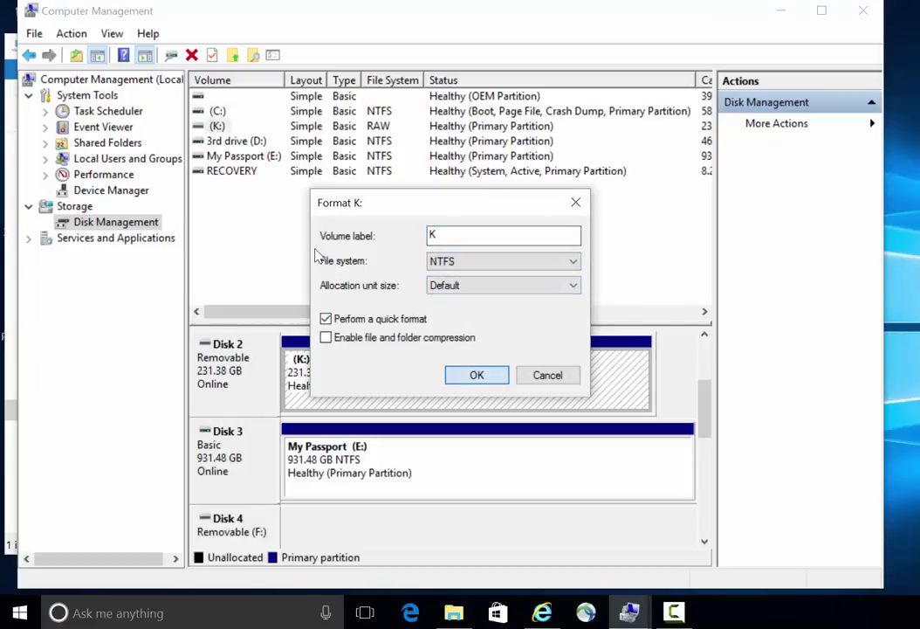
pyautogui.click(477, 376)
pyautogui.press('Return')
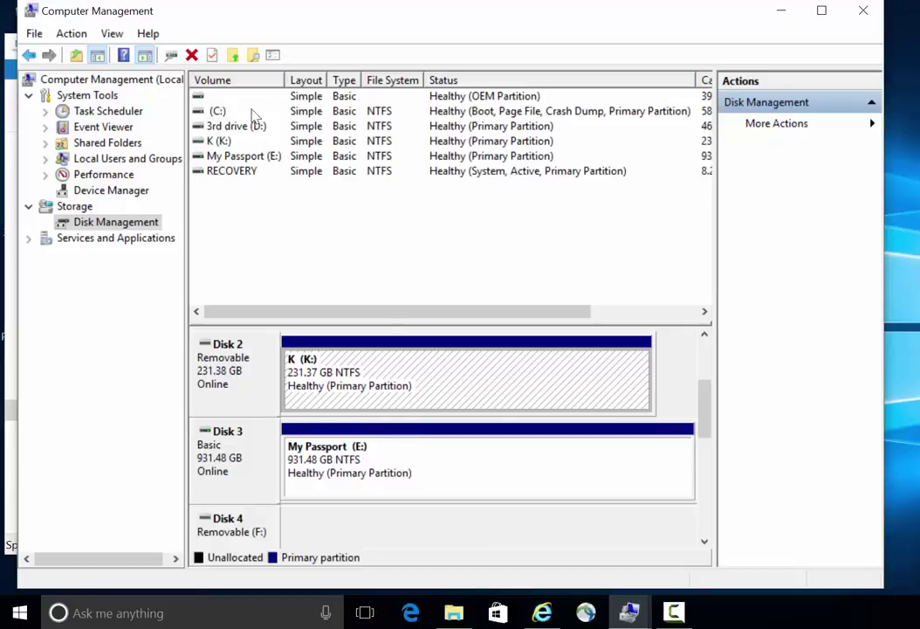
# - Minimize Computer Management, open drive K: and return to This PC
pyautogui.click(782, 11)
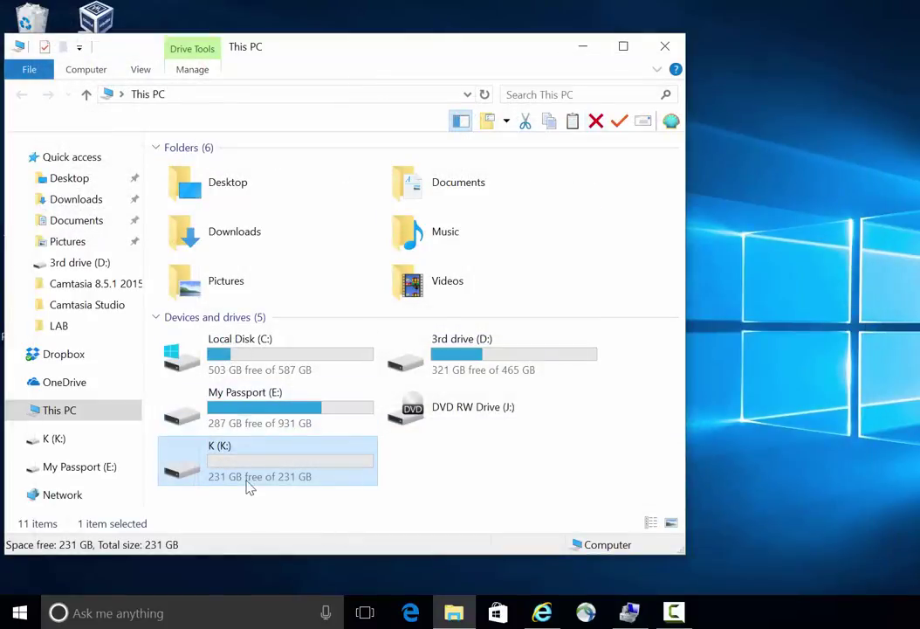
pyautogui.moveTo(265, 482)
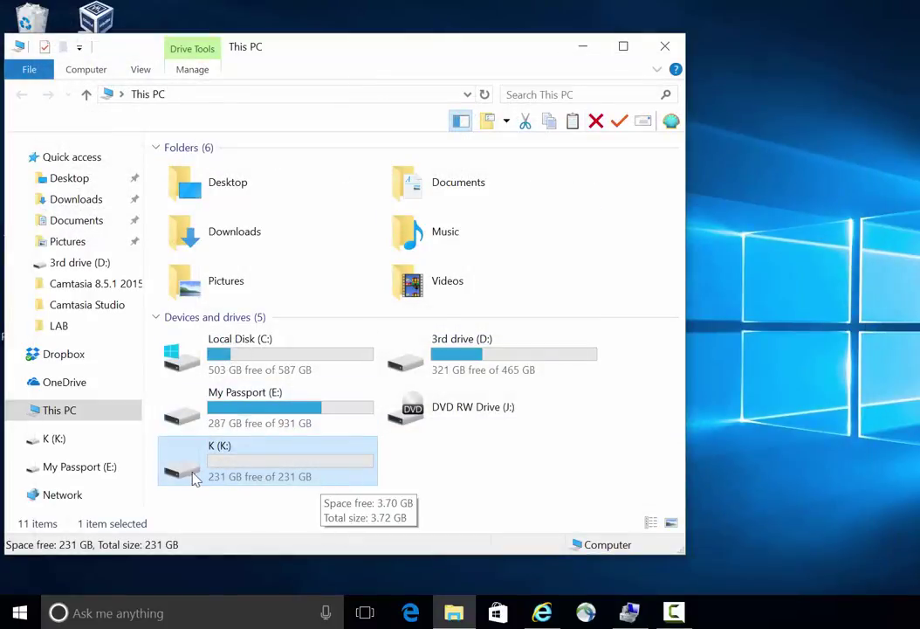
pyautogui.doubleClick(223, 476)
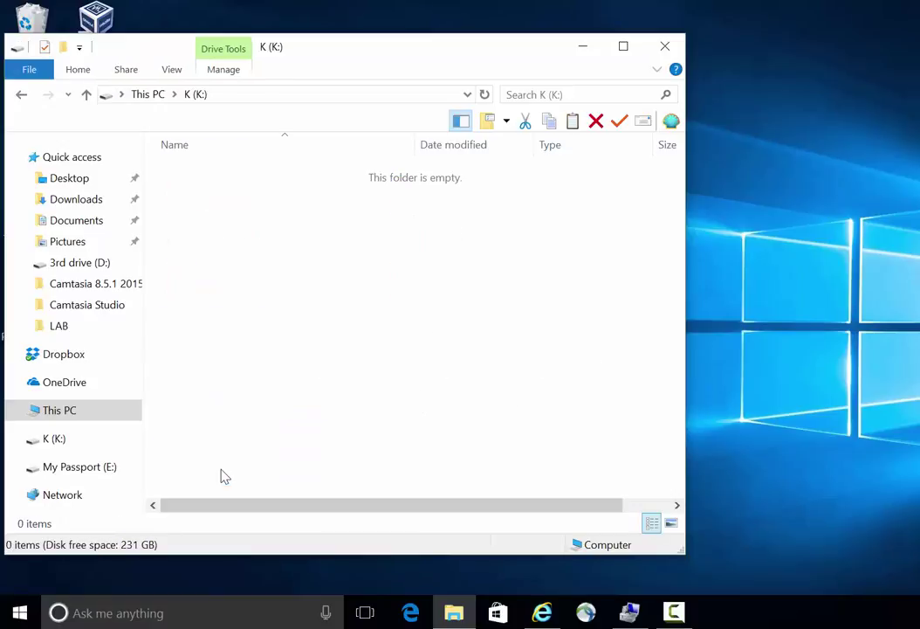
pyautogui.click(21, 94)
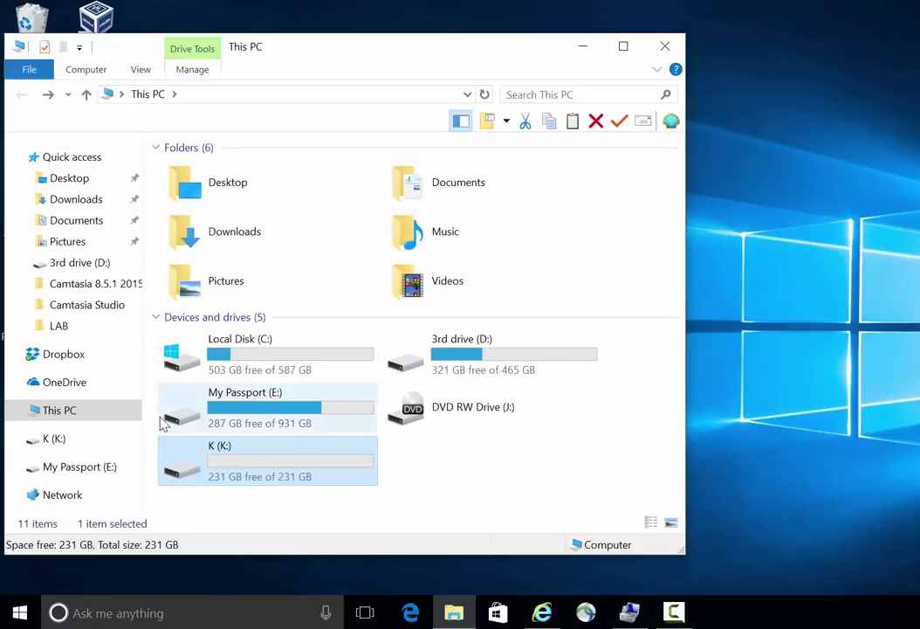
# - Open drive K:'s Properties showing NTFS, 231 GB capacity, 96.9 MB used, and move it left
pyautogui.rightClick(274, 465)
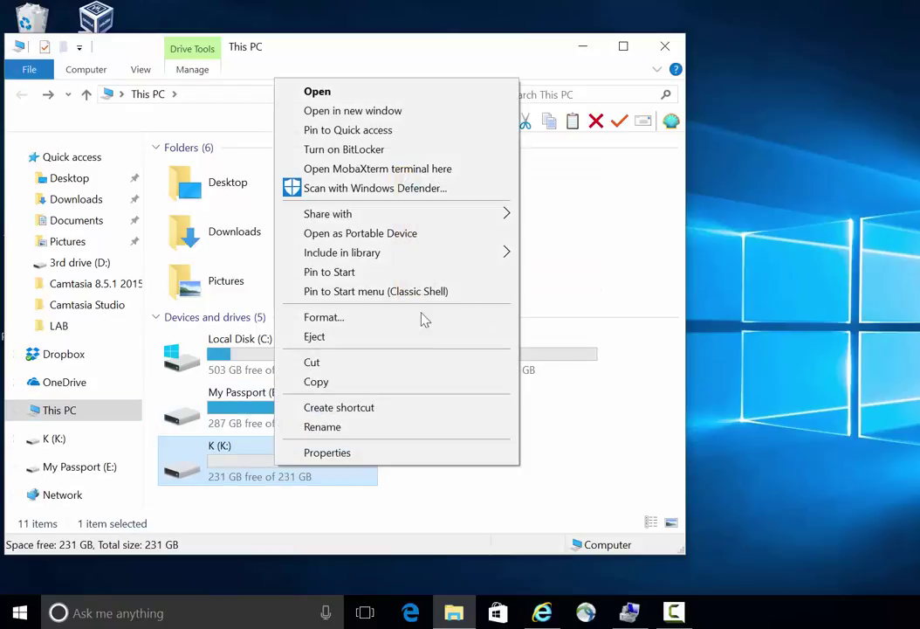
pyautogui.moveTo(288, 218)
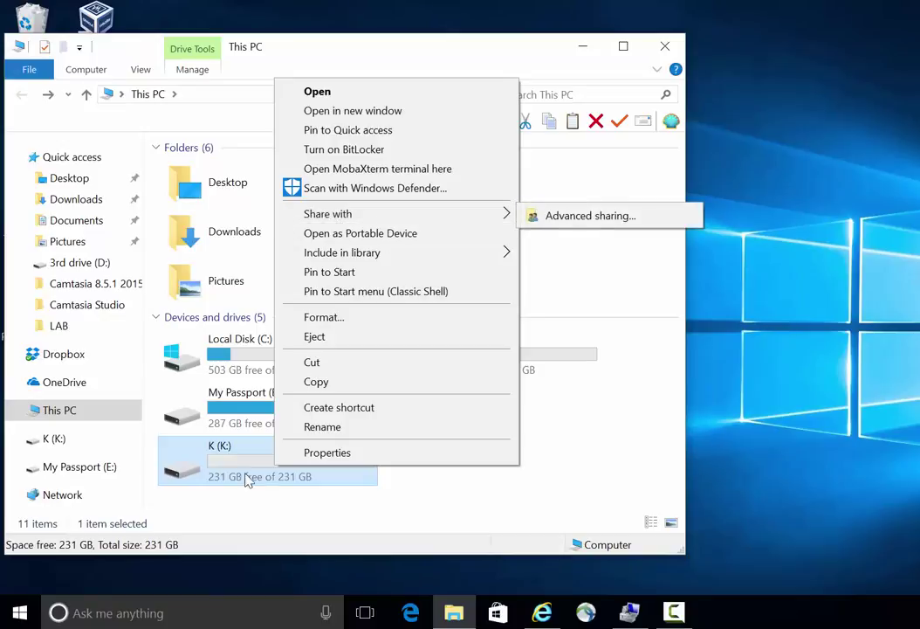
pyautogui.click(270, 466)
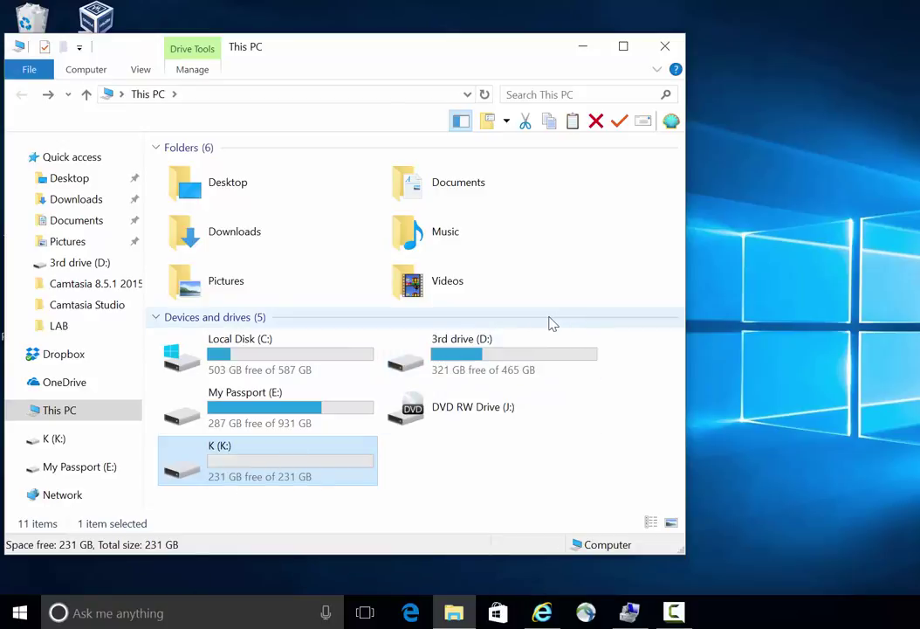
pyautogui.rightClick(312, 462)
pyautogui.click(340, 456)
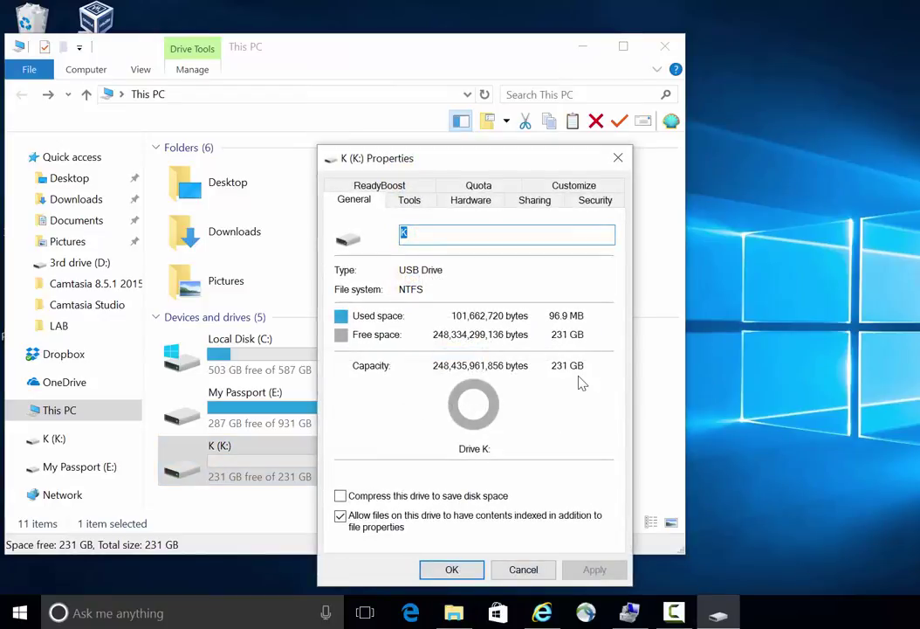
pyautogui.moveTo(449, 160); pyautogui.dragTo(354, 149)
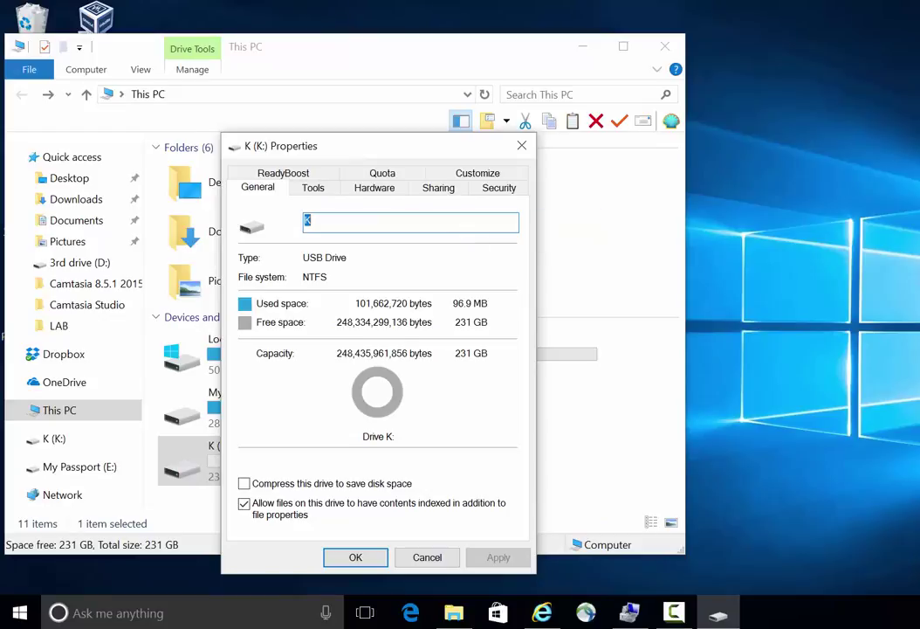